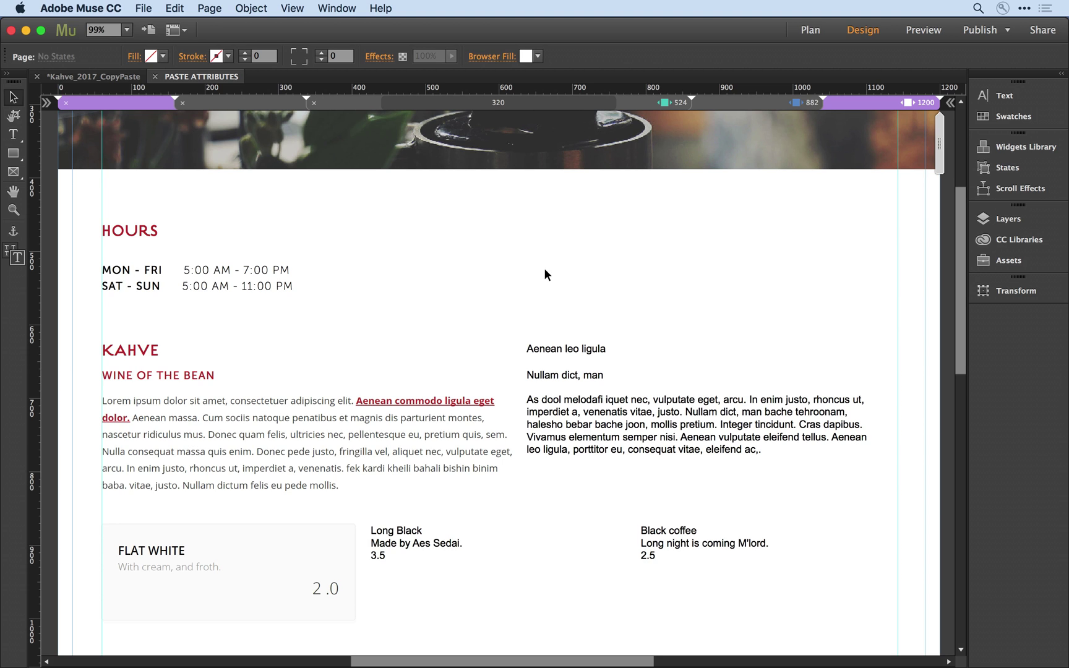
- Check the KAHVE heading's text settings
key(super+z)
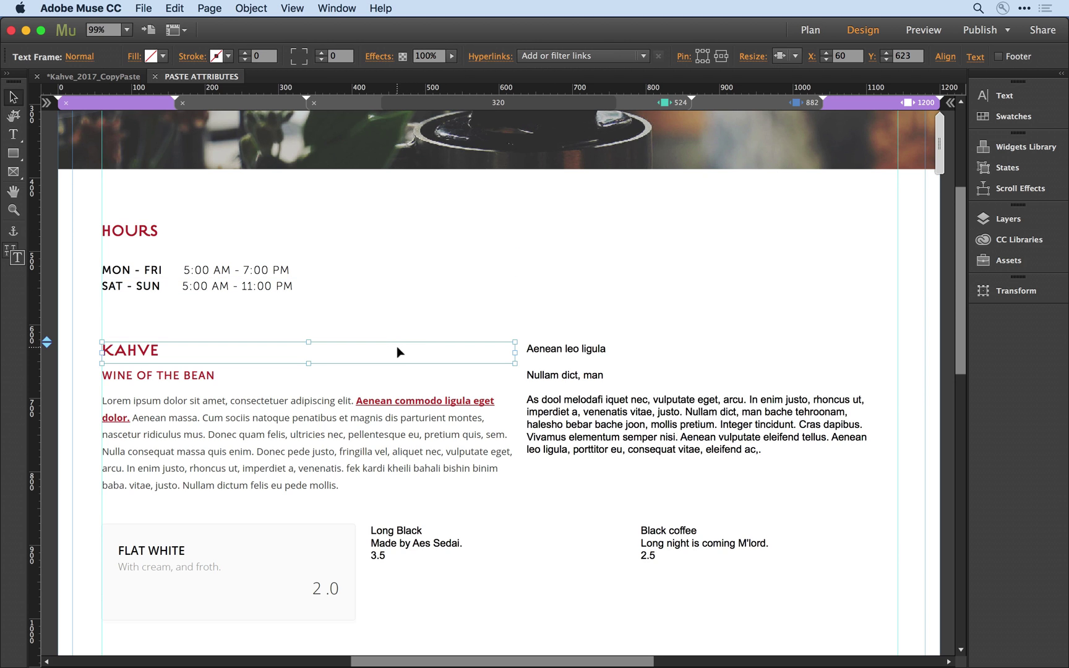
click(1006, 95)
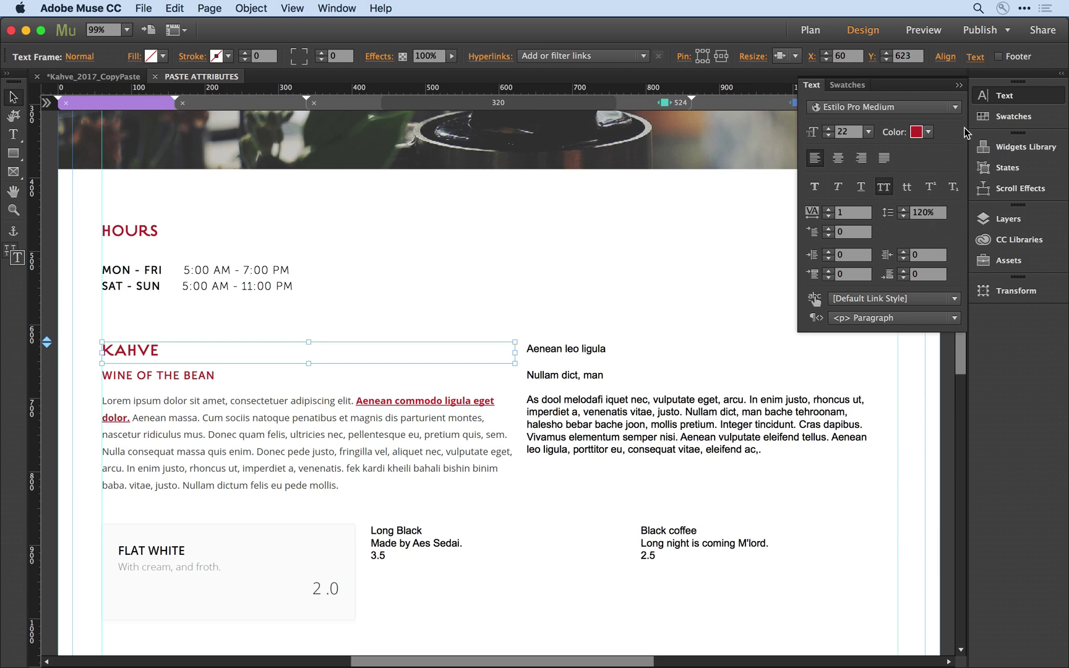
click(960, 86)
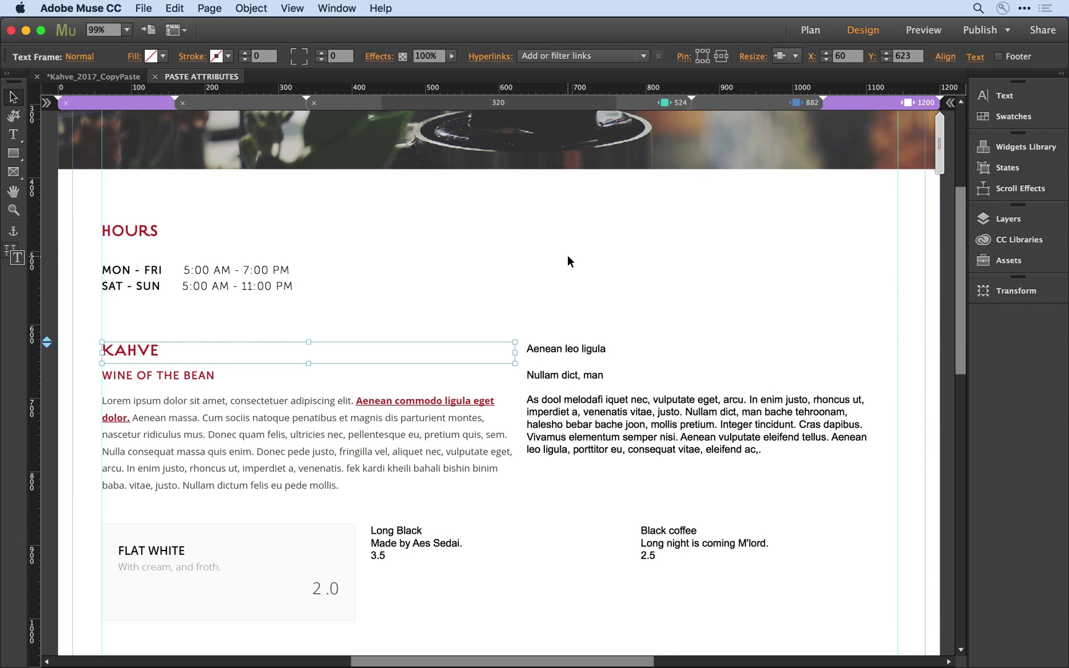
- Copy the KAHVE heading's attributes and paste them onto the Aenean leo ligula heading
right_click(173, 355)
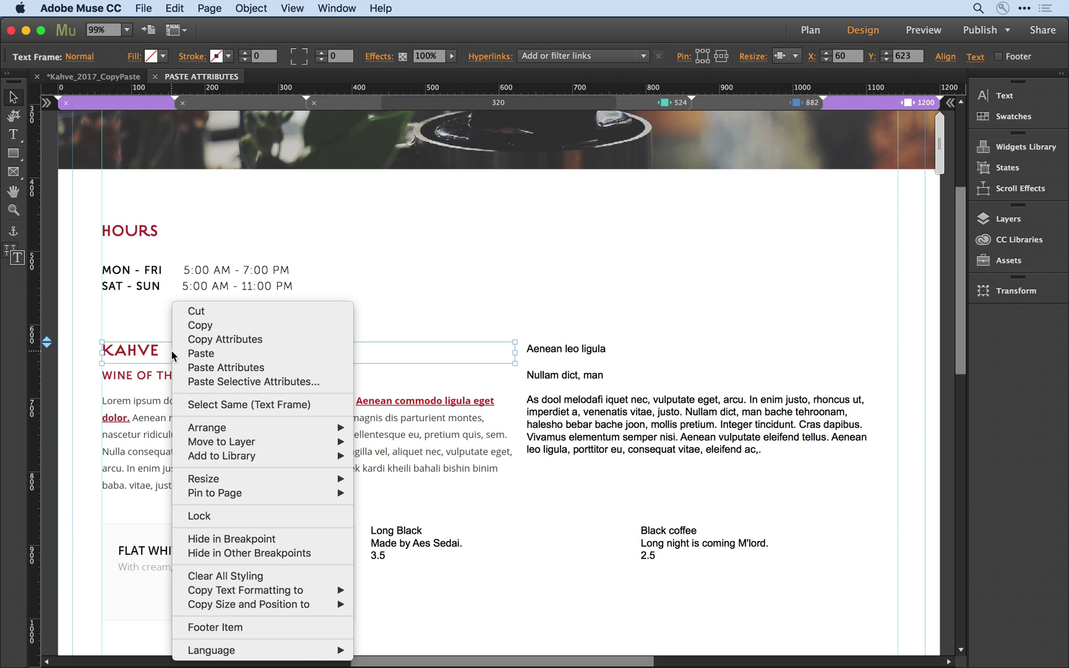
click(205, 340)
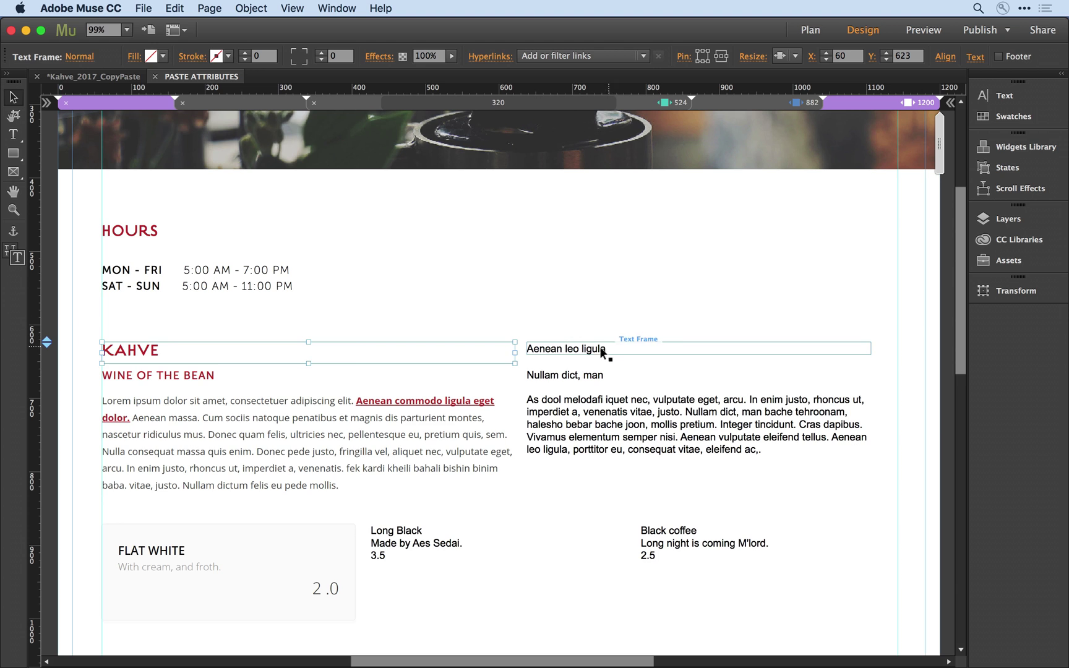
click(595, 354)
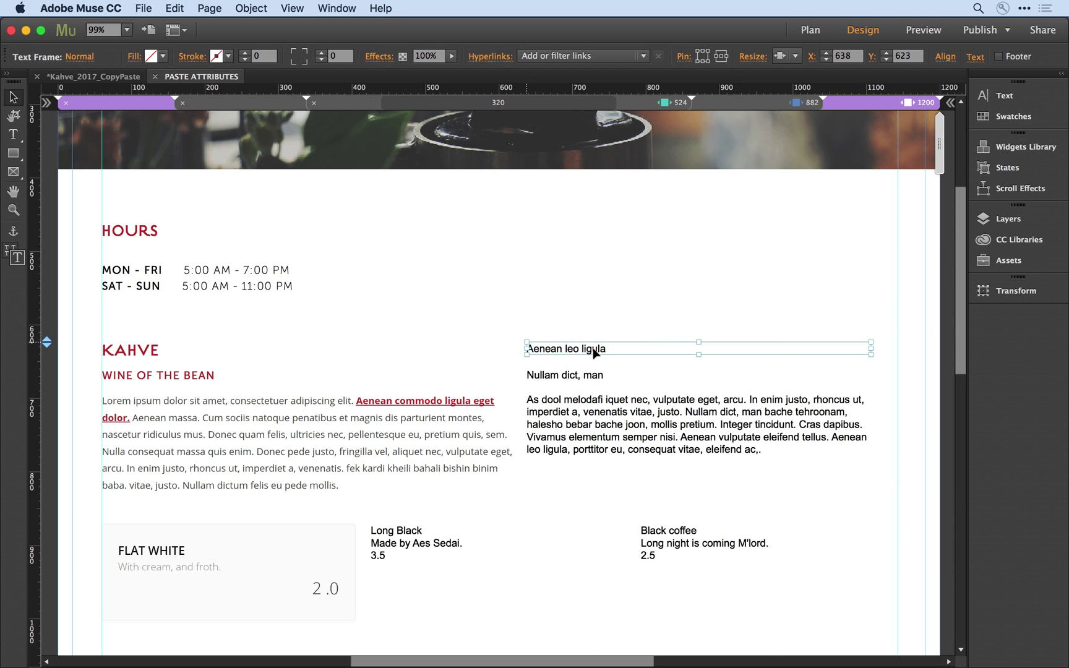
right_click(595, 353)
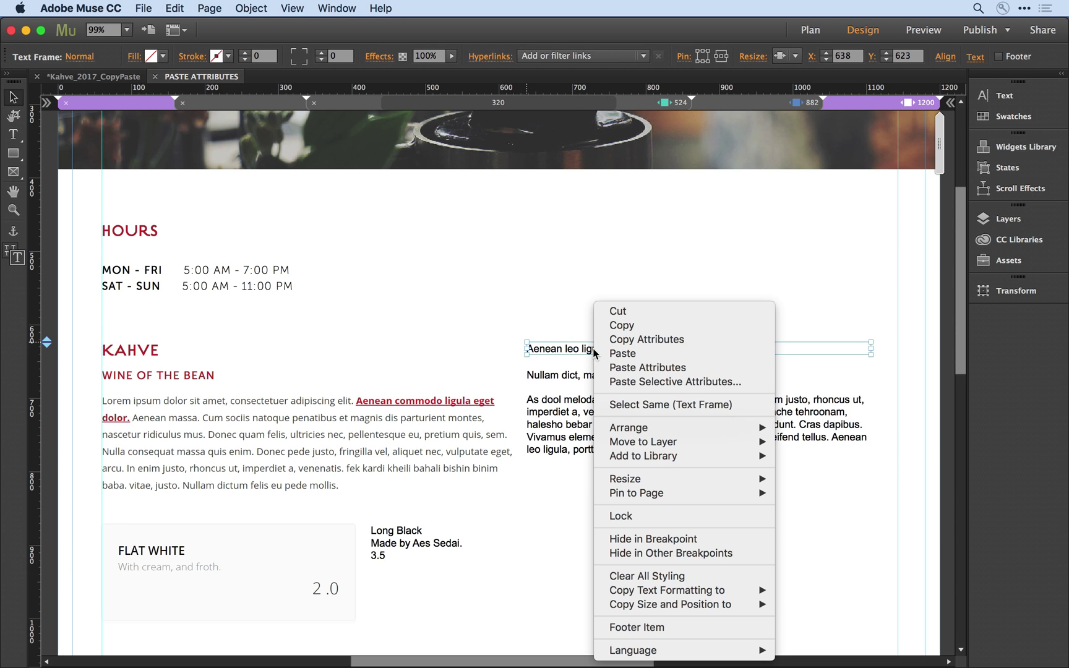
click(655, 368)
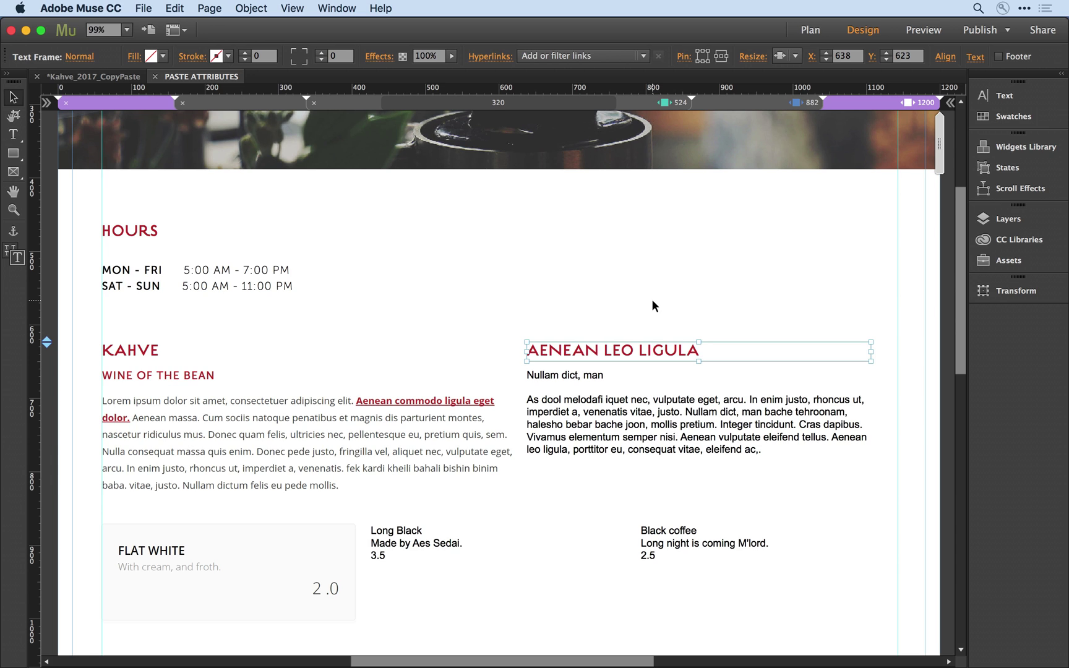
- Undo the paste and selectively paste KAHVE's attributes onto Aenean leo ligula, excluding Uppercase
key(super+z)
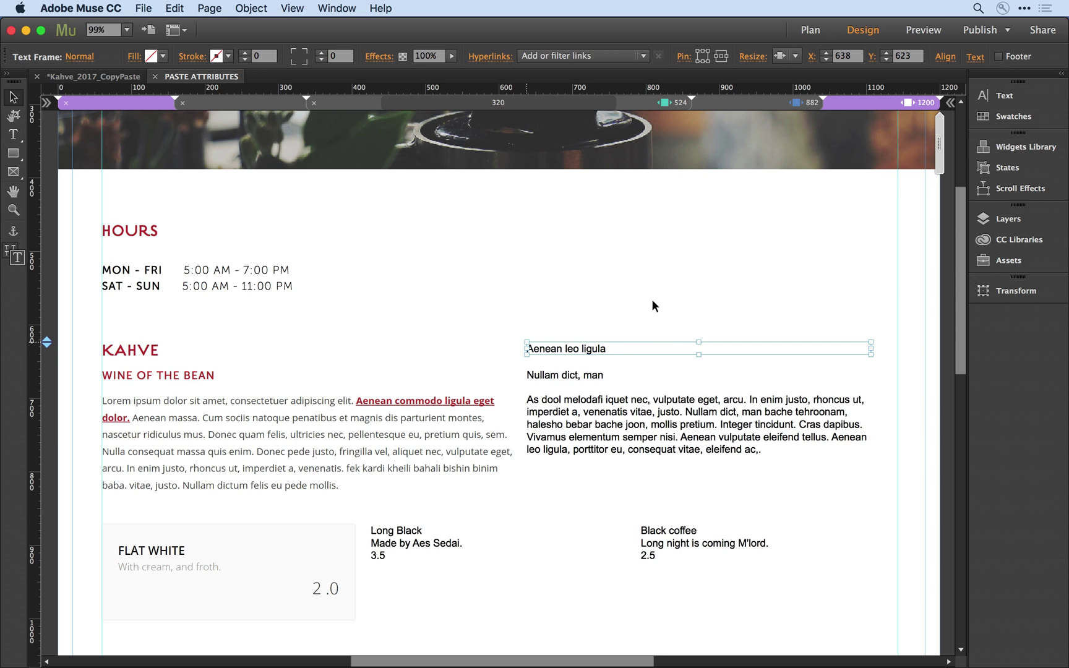
right_click(619, 350)
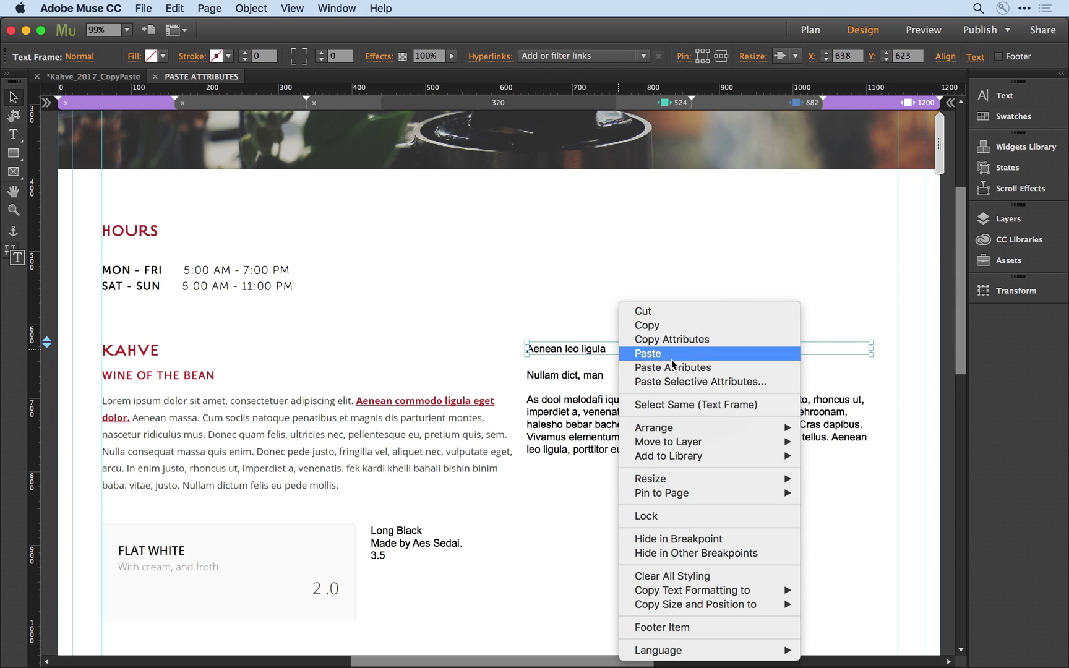
click(698, 381)
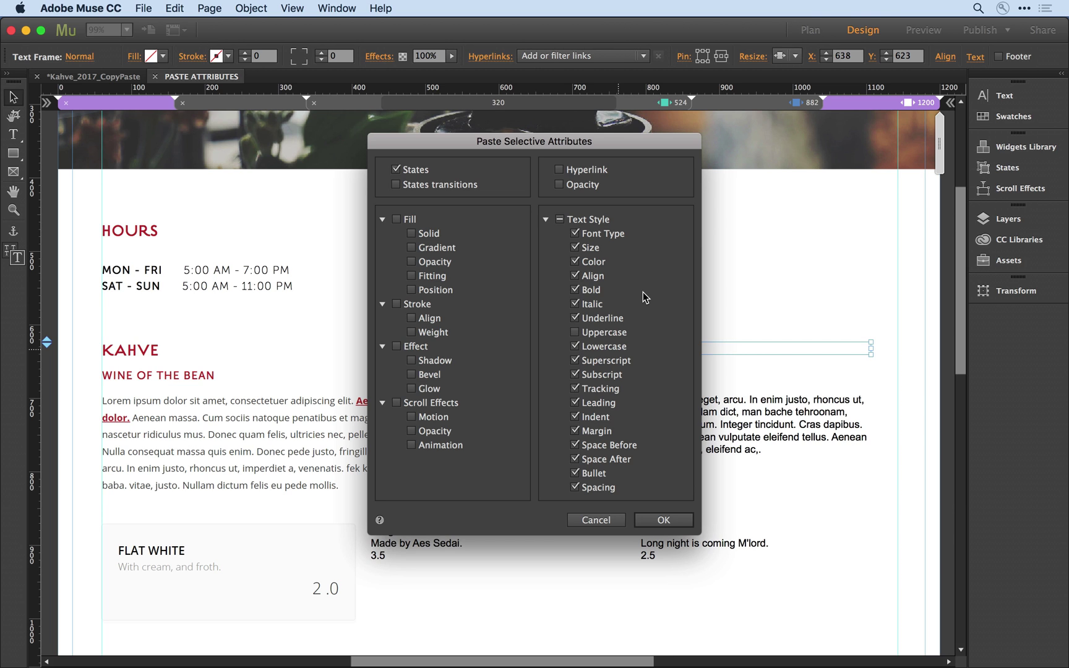
click(664, 520)
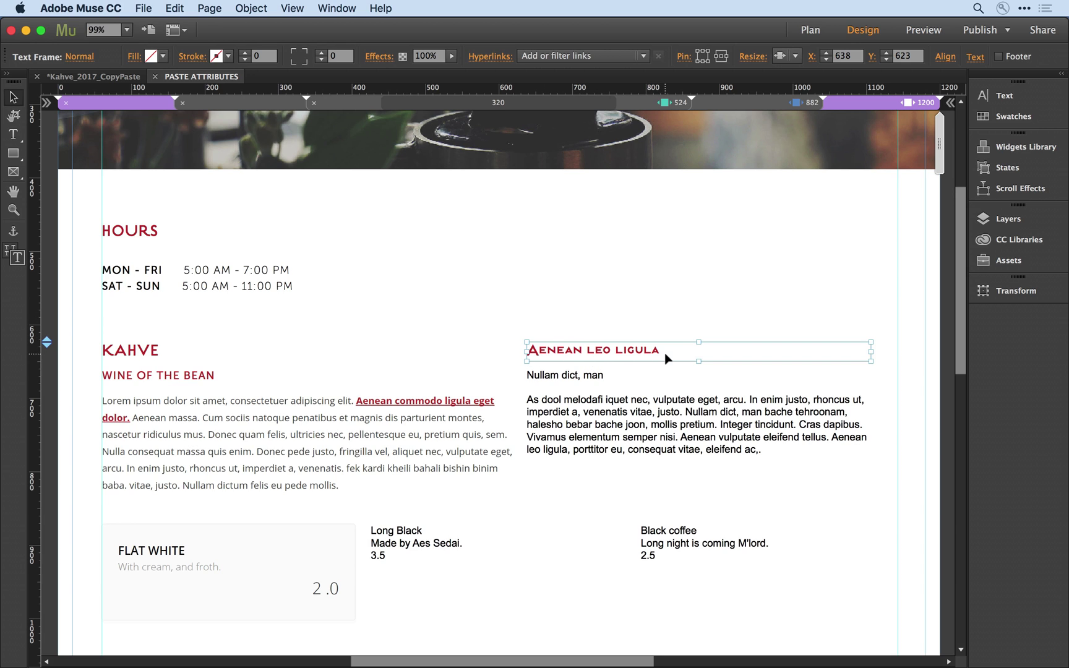
- Deselect the heading and pan down to show the Flat White, Long Black and Black coffee cards
click(650, 276)
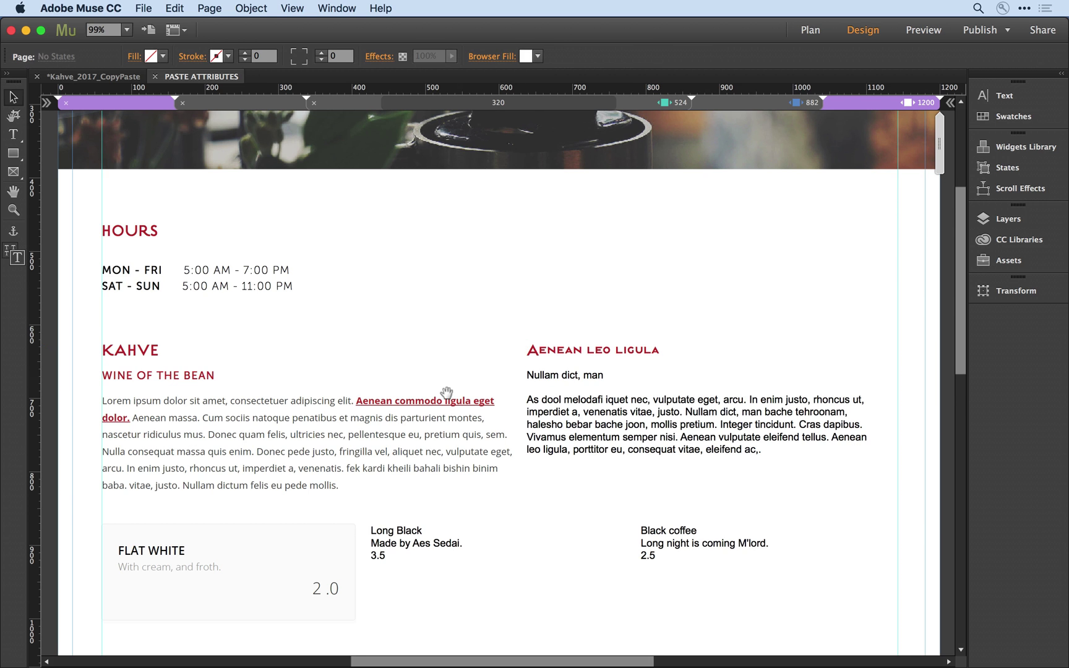
drag(446, 394, 454, 187)
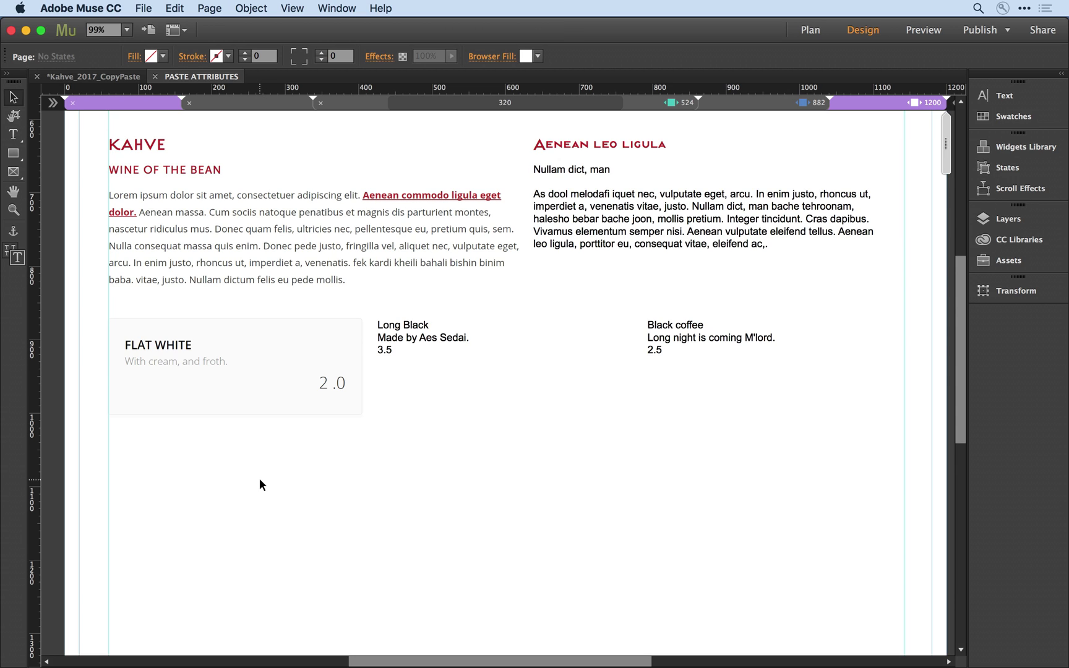
- Copy the Flat White card's attributes and paste them onto the Long Black and Black coffee frames
click(257, 348)
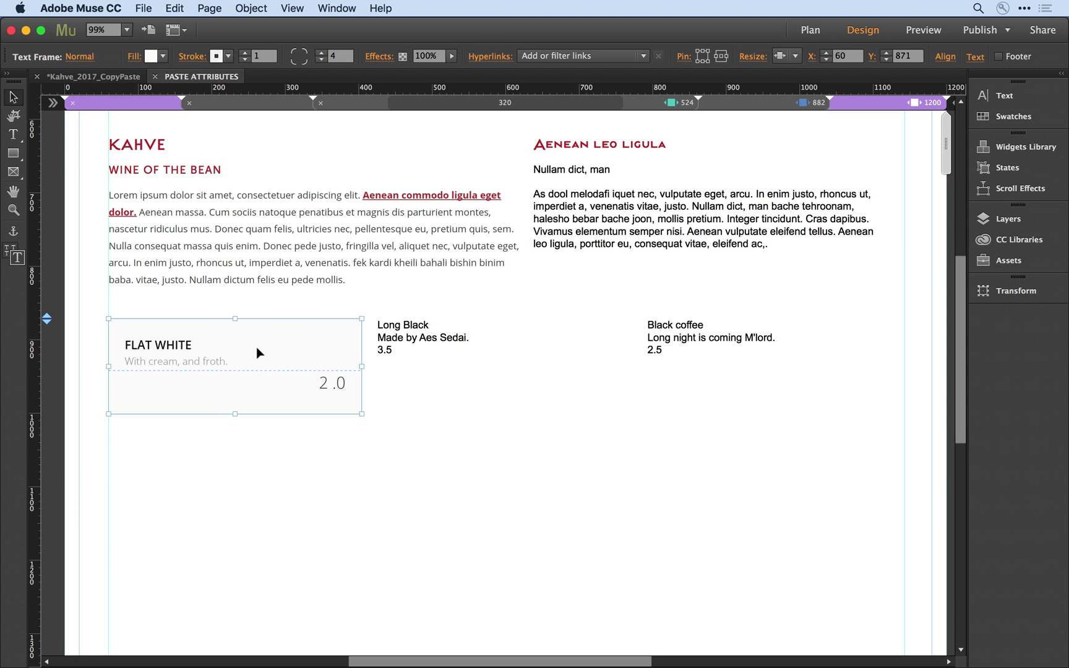
right_click(257, 348)
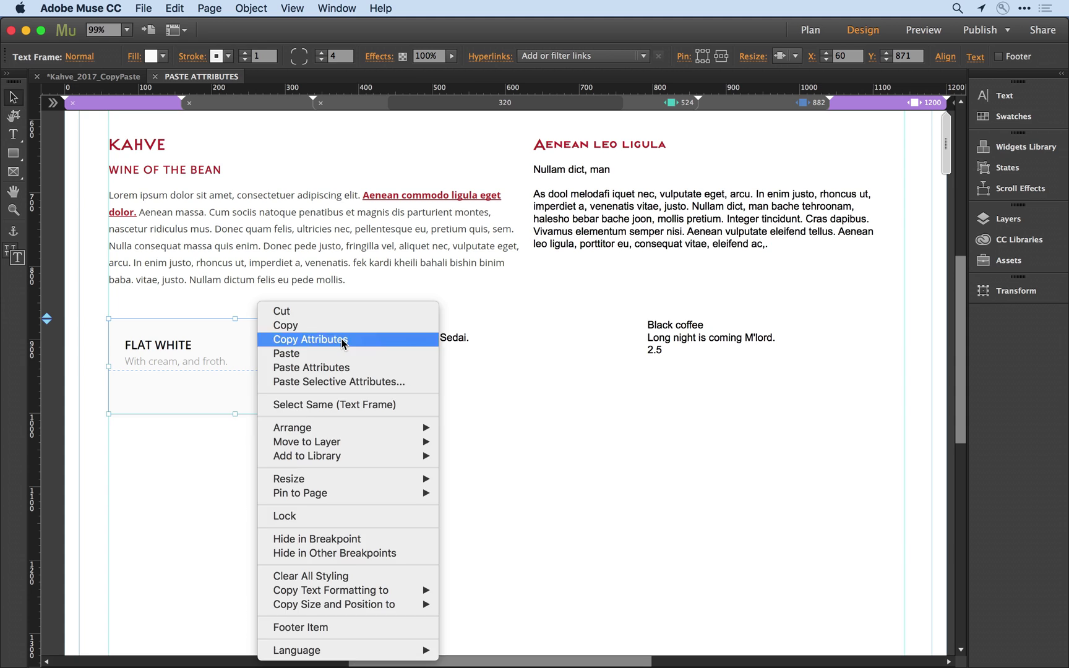
click(285, 339)
click(444, 338)
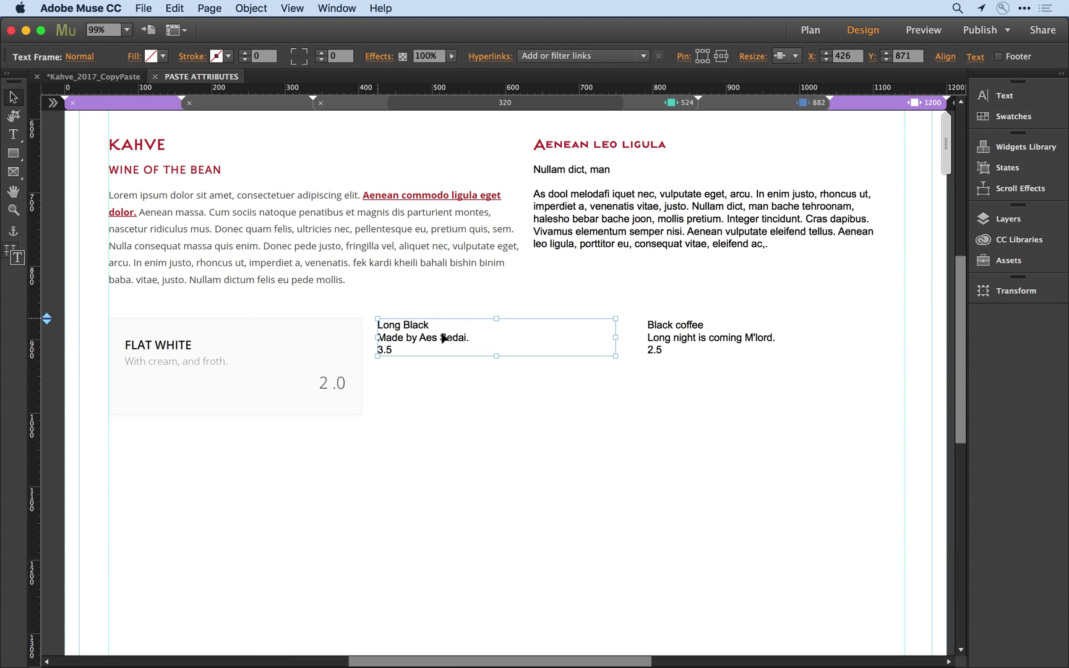
shift+click(646, 340)
right_click(678, 342)
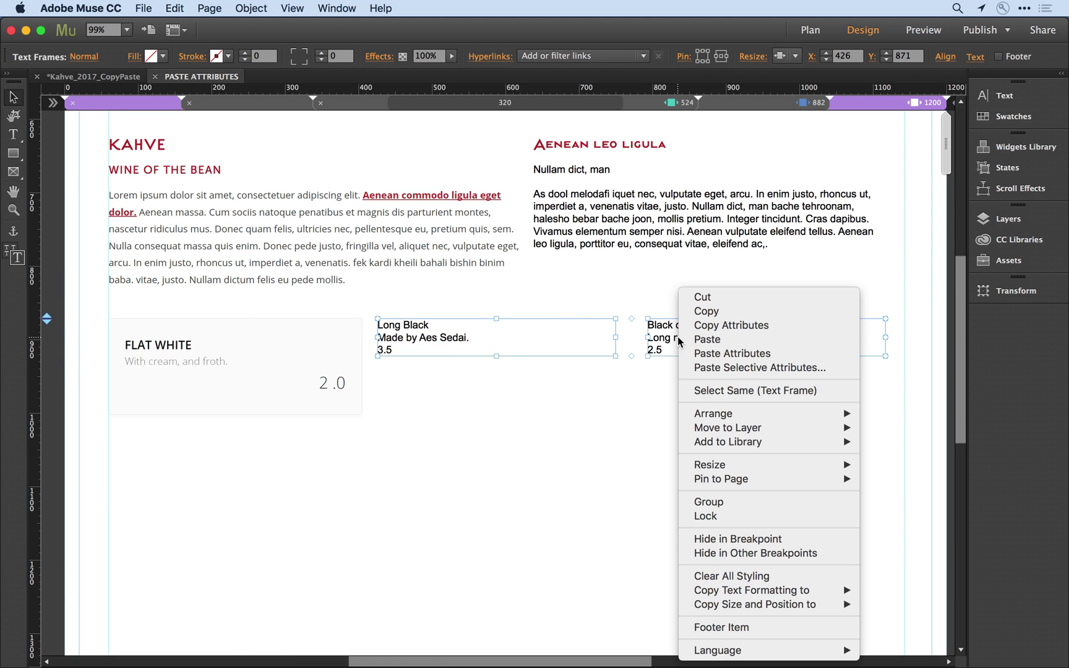
click(734, 355)
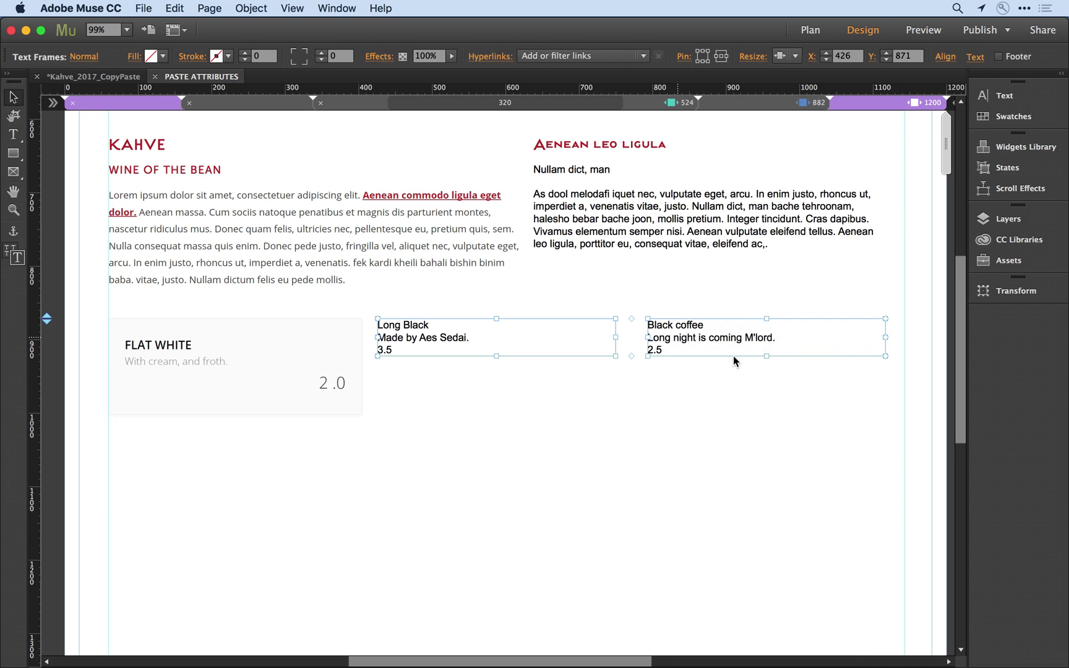
click(713, 295)
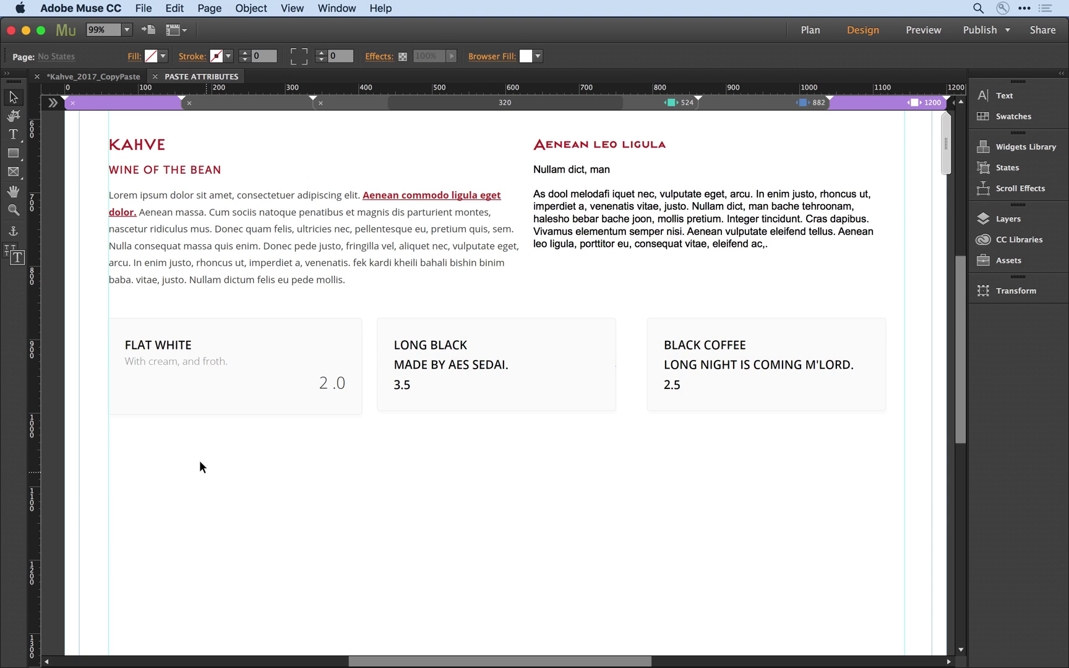
- Copy the formatting of Flat White's subtitle word 'With' onto the Long Black and Black Coffee second lines
triple_click(140, 362)
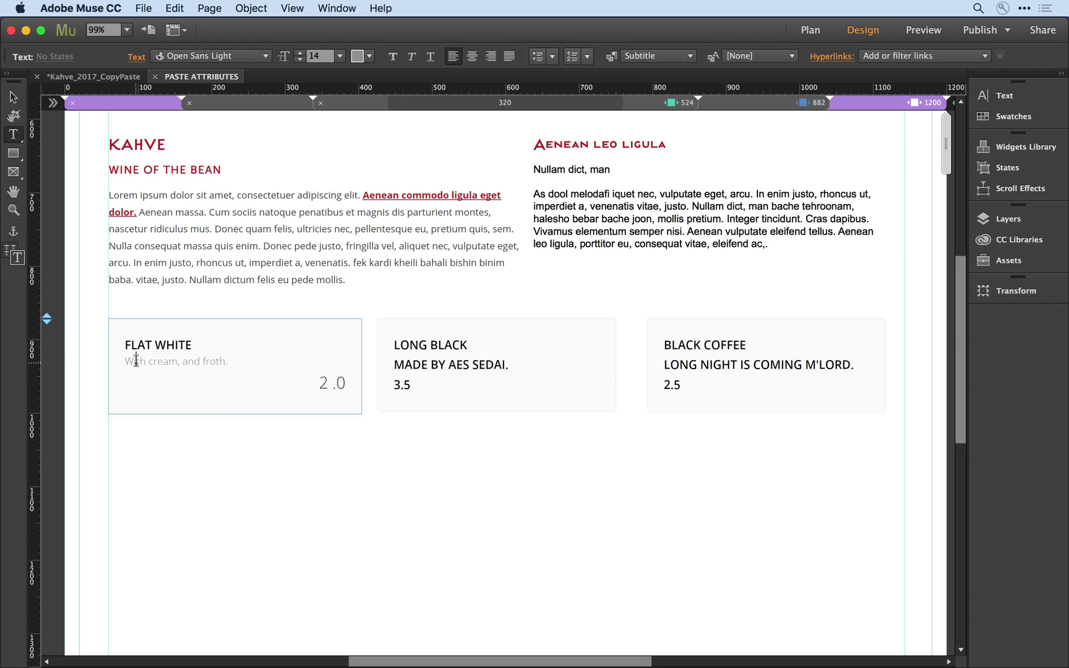
double_click(136, 361)
right_click(136, 362)
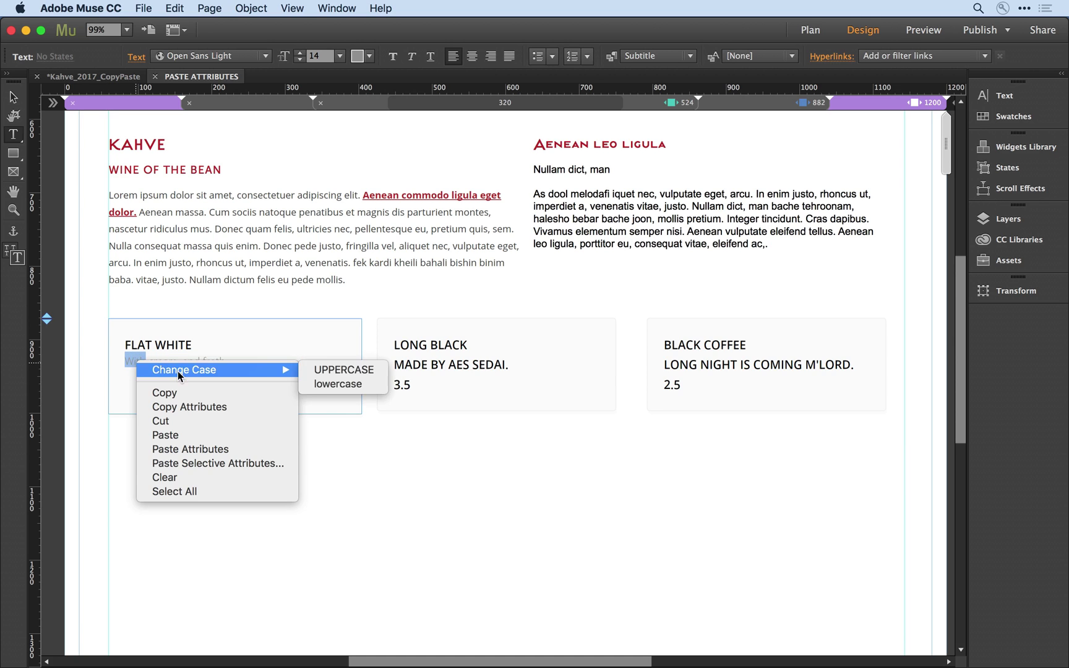
click(196, 410)
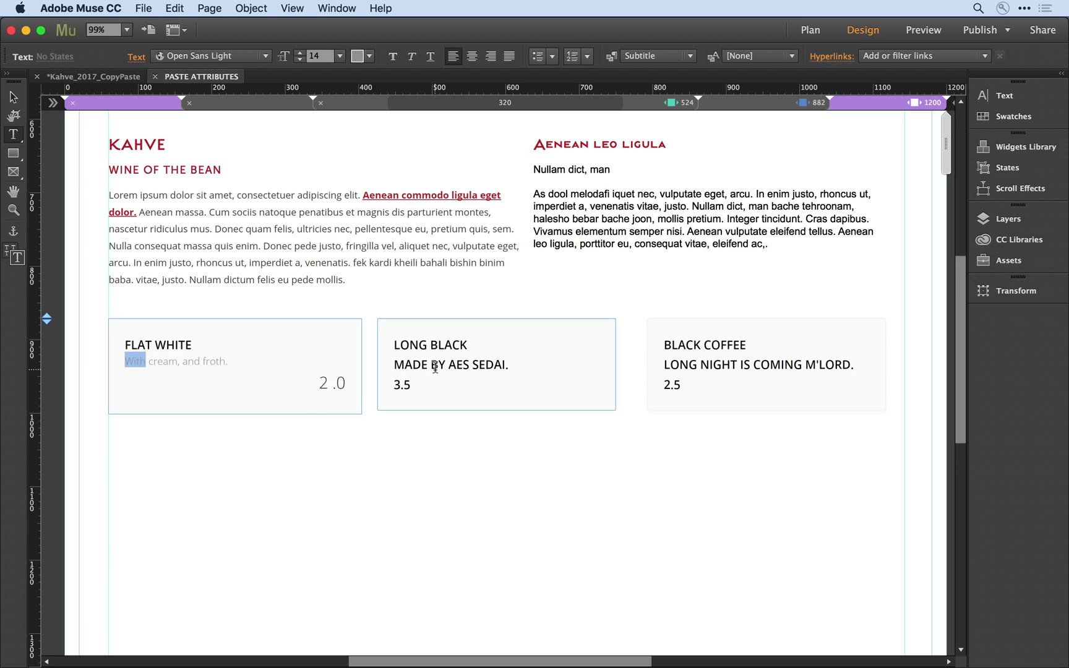
triple_click(435, 366)
right_click(435, 369)
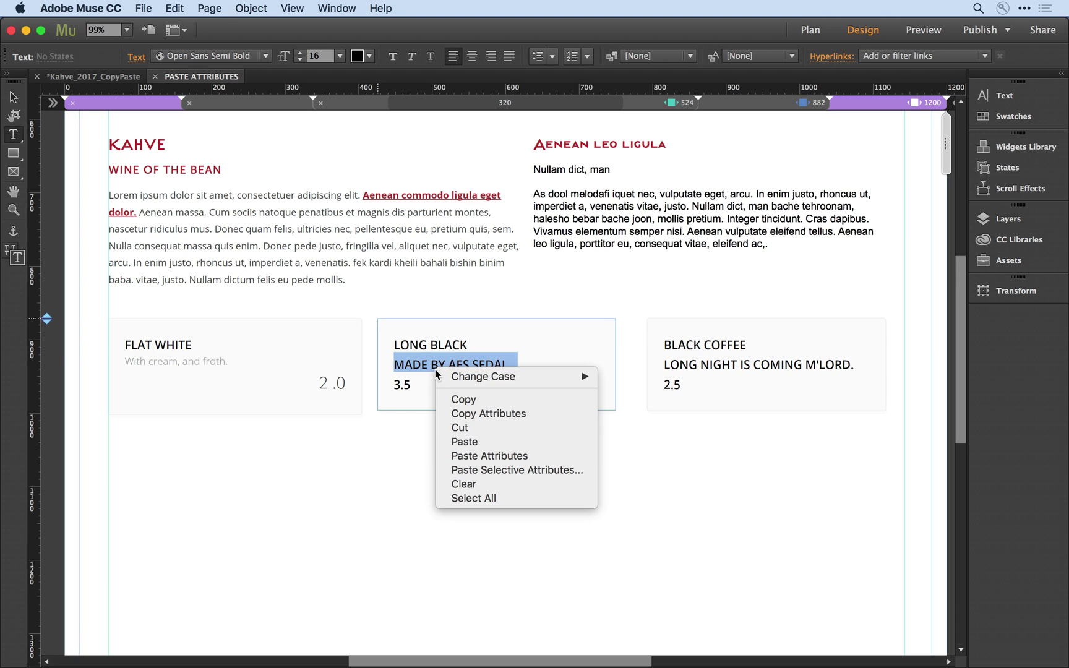
click(492, 456)
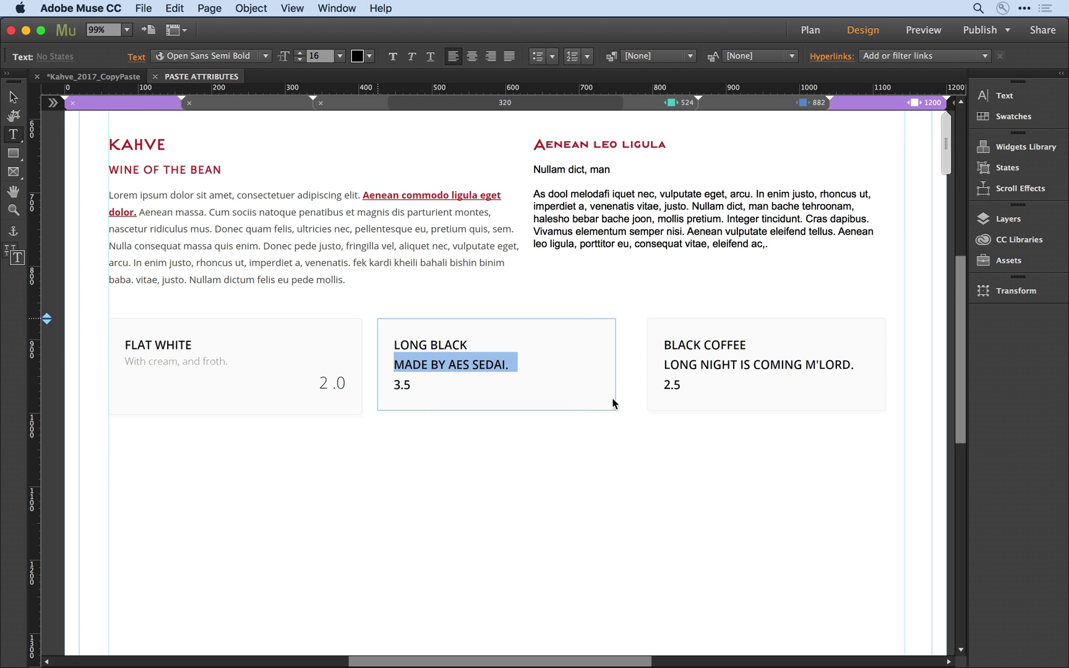
triple_click(692, 365)
right_click(691, 367)
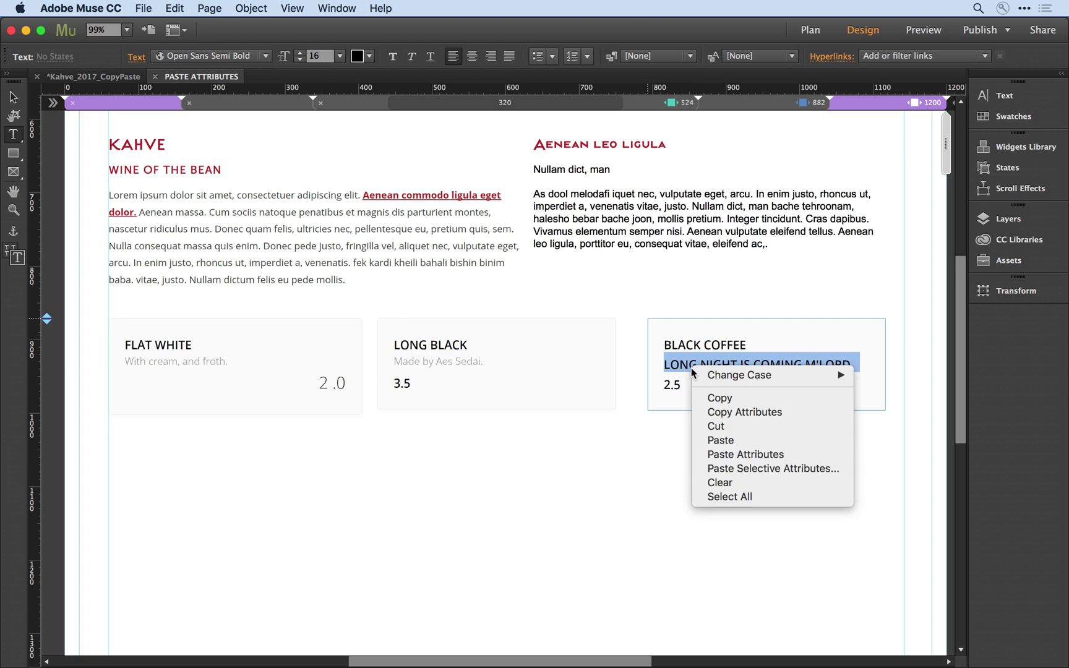
click(754, 453)
key(Escape)
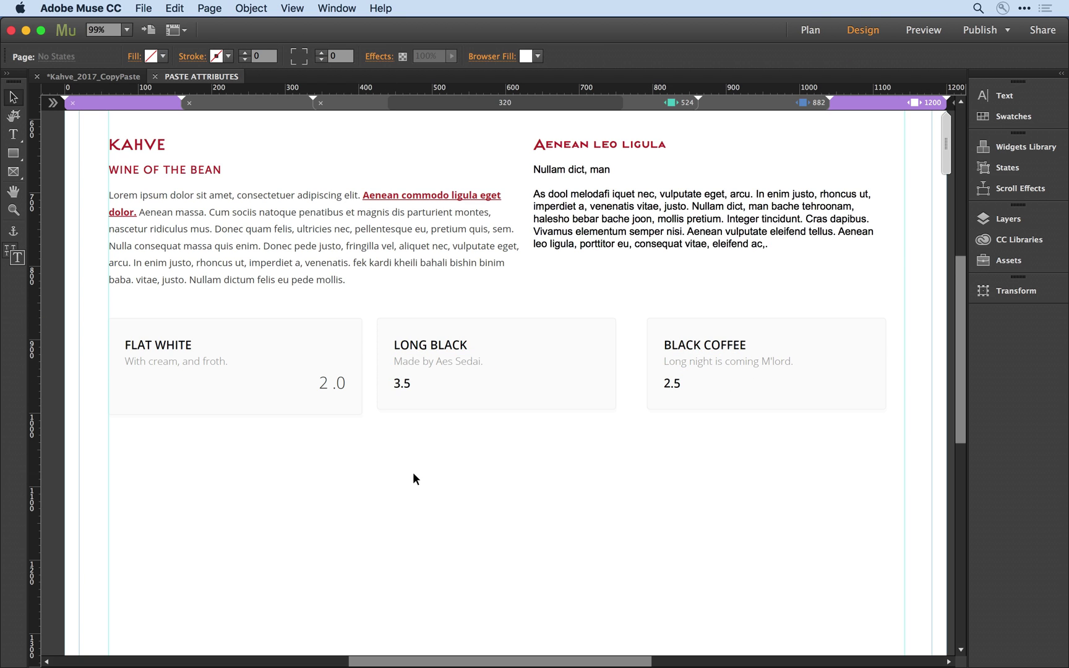
- Copy the Flat White price's formatting and paste it onto the Long Black price 3.5
click(324, 382)
double_click(325, 382)
right_click(324, 382)
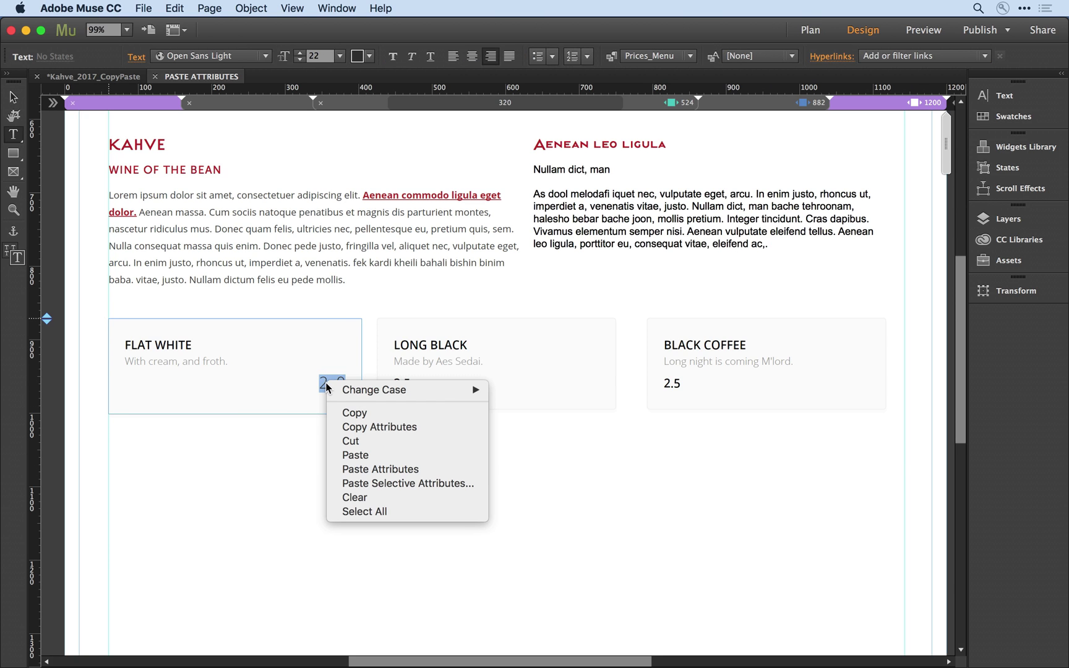
click(365, 427)
click(401, 384)
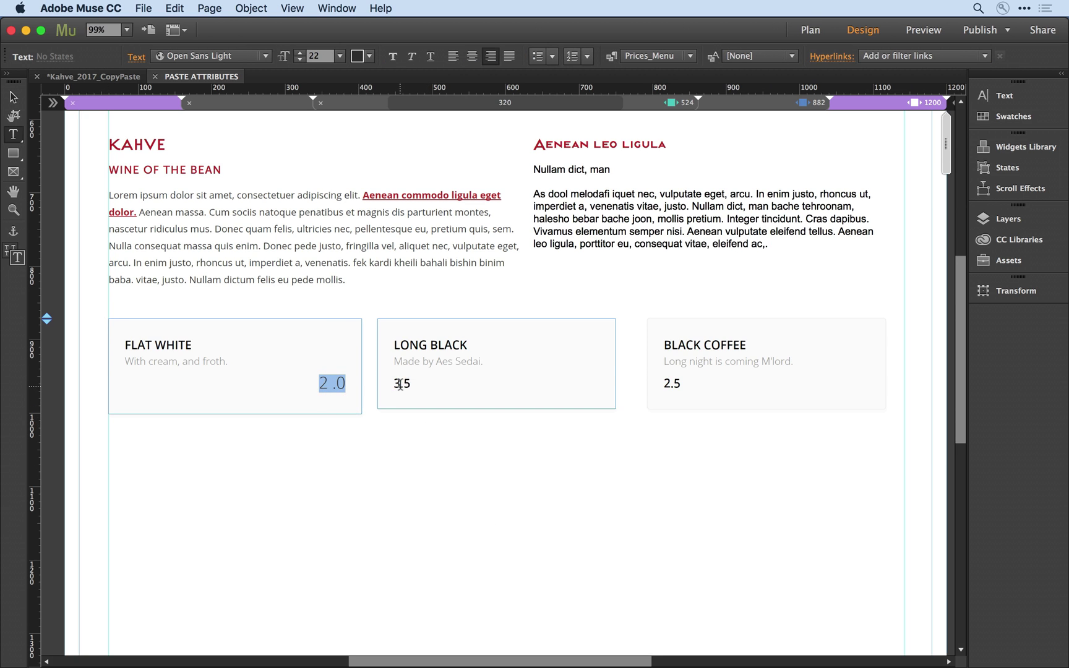
double_click(401, 384)
right_click(400, 386)
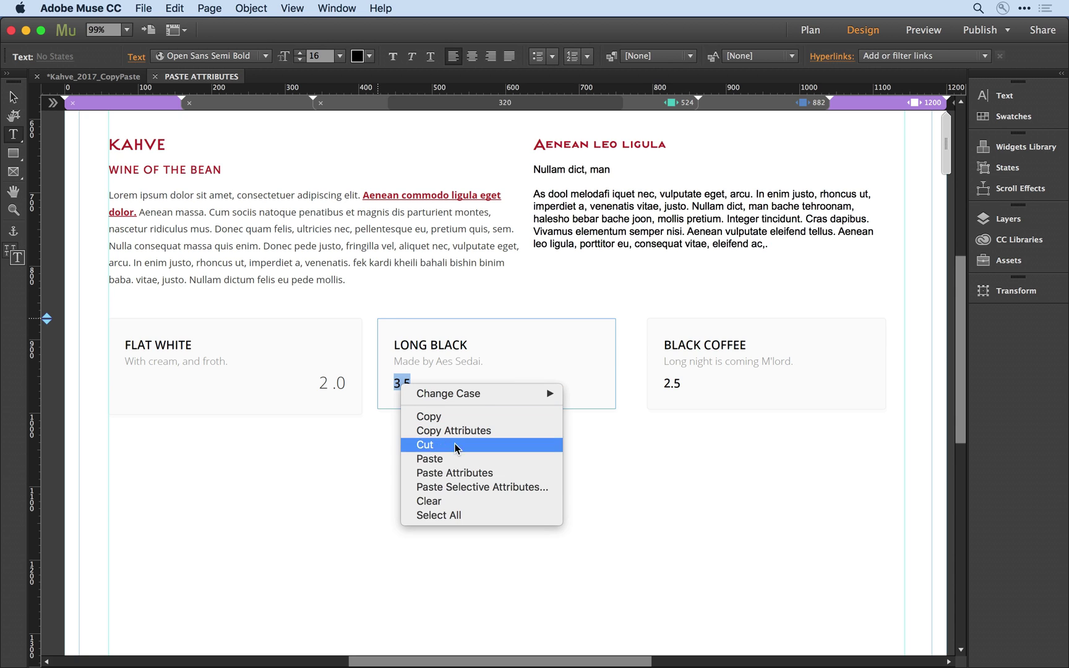
click(465, 473)
- Paste the same price formatting onto the Black Coffee price 2.5 and return to the Selection tool
click(667, 383)
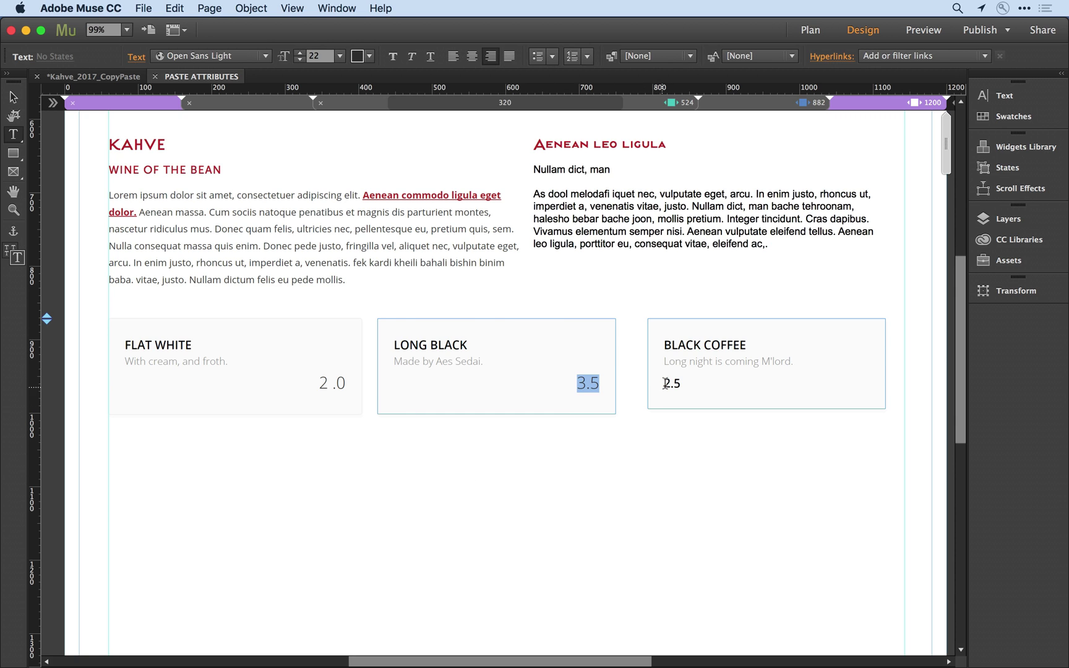
double_click(669, 383)
right_click(668, 382)
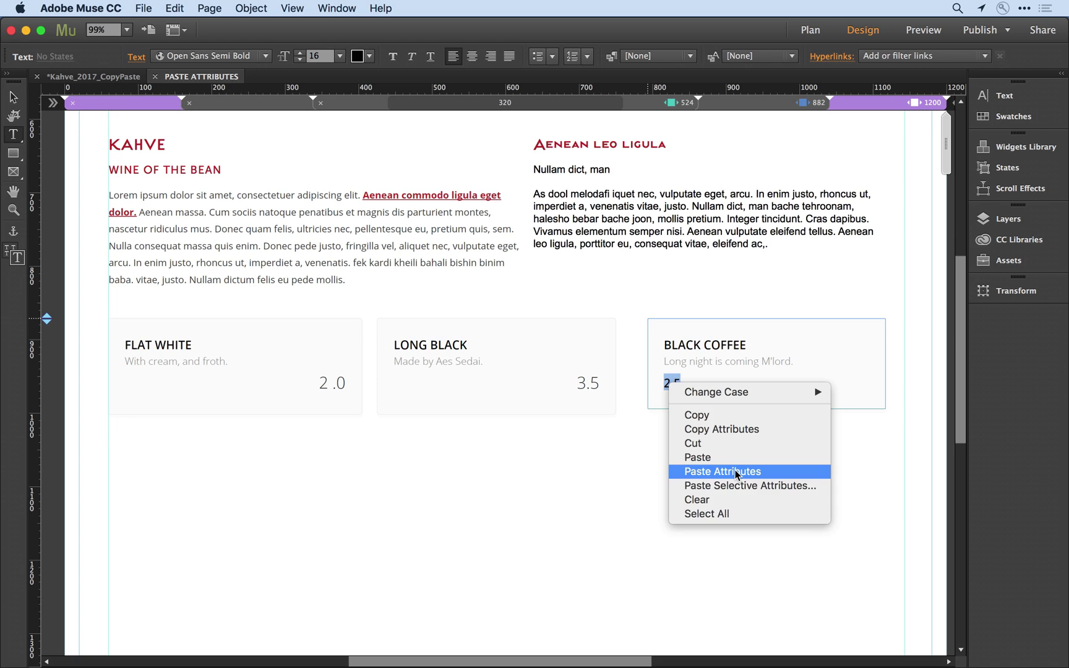
click(702, 470)
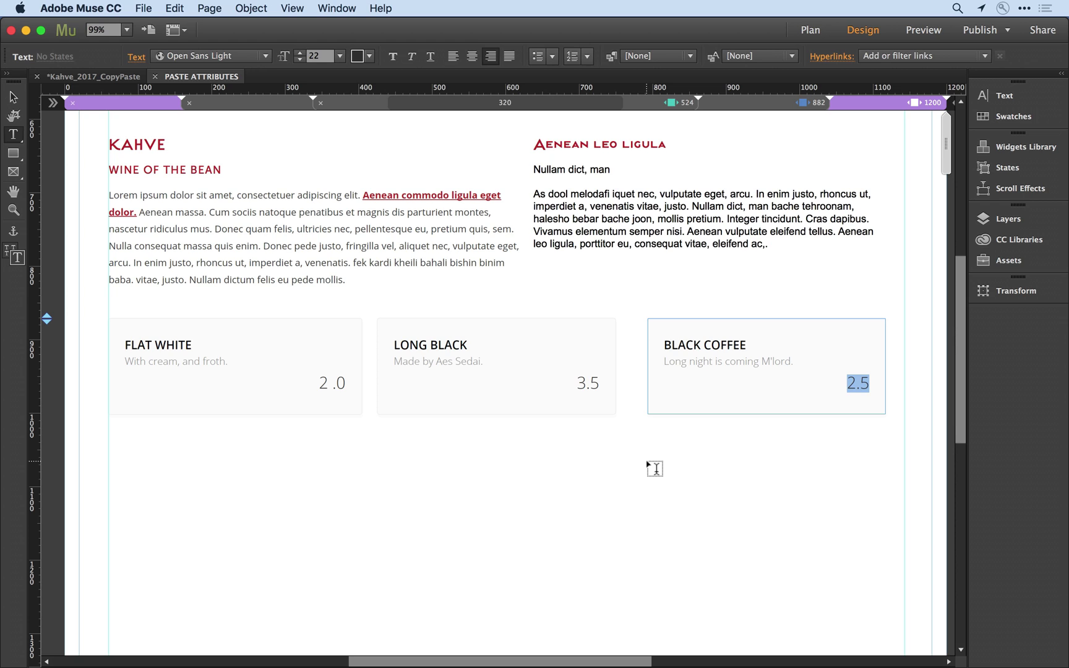
click(13, 97)
click(468, 488)
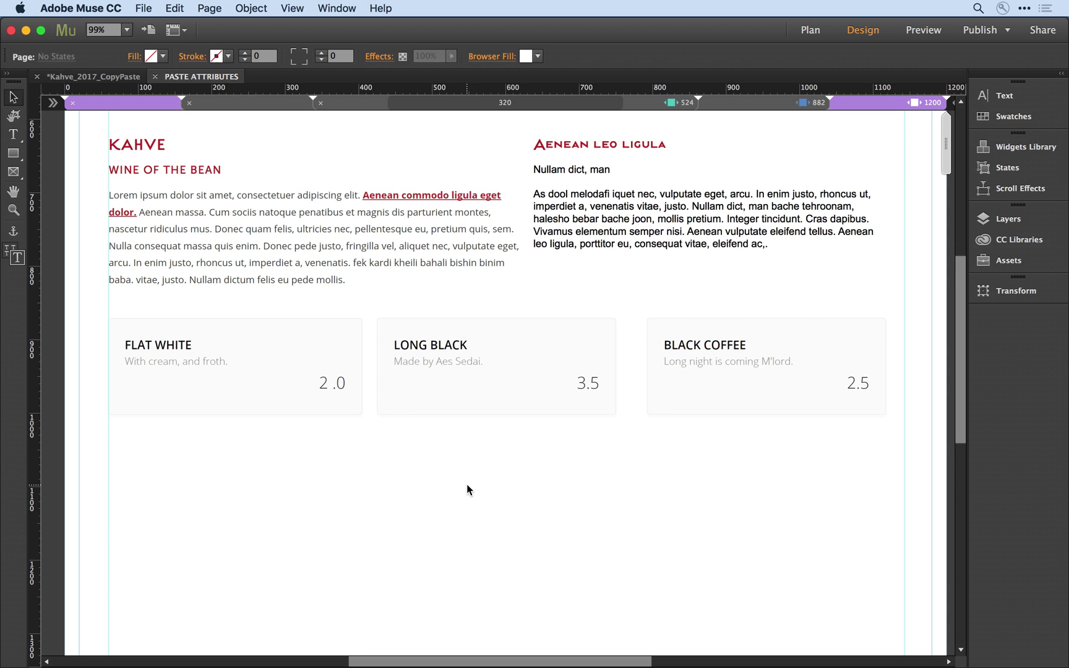
- Load bkd_01.jpg, bkg_05.jpg, bkg_04.jpg and bkg_07.jpg from Kahva Assets for placing
key(super+d)
click(339, 193)
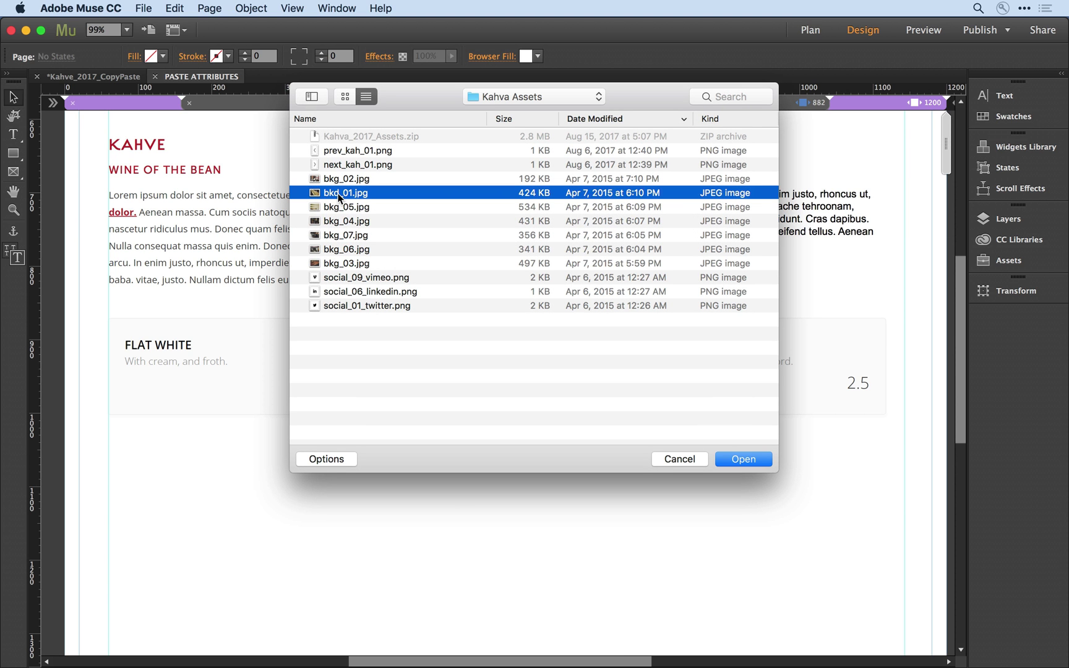
shift+click(339, 205)
shift+click(334, 221)
shift+click(332, 235)
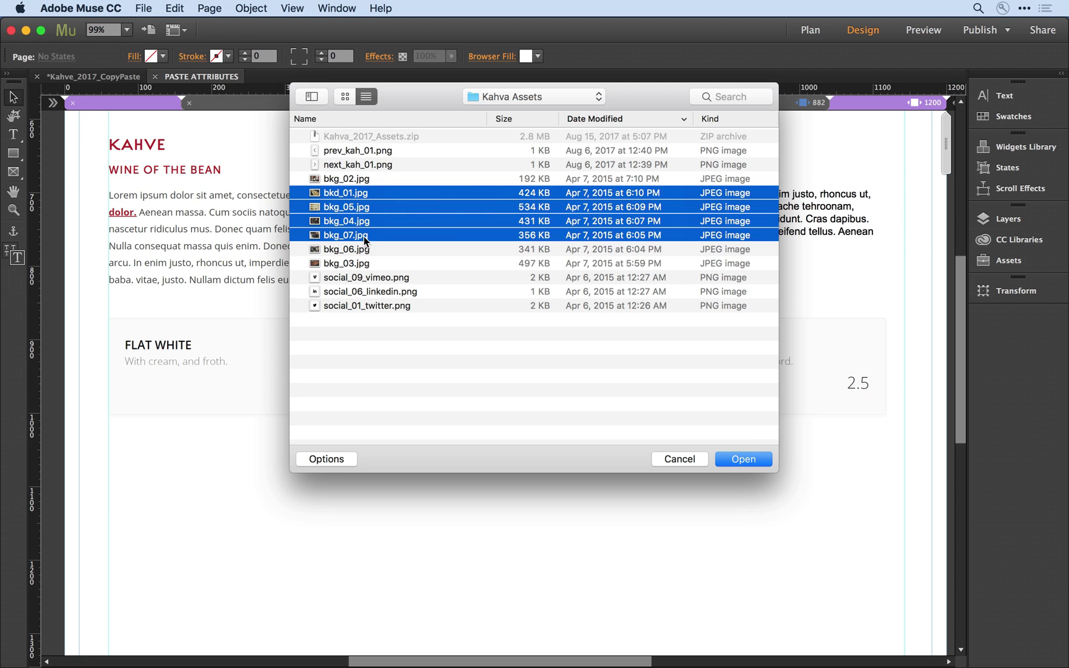
click(724, 461)
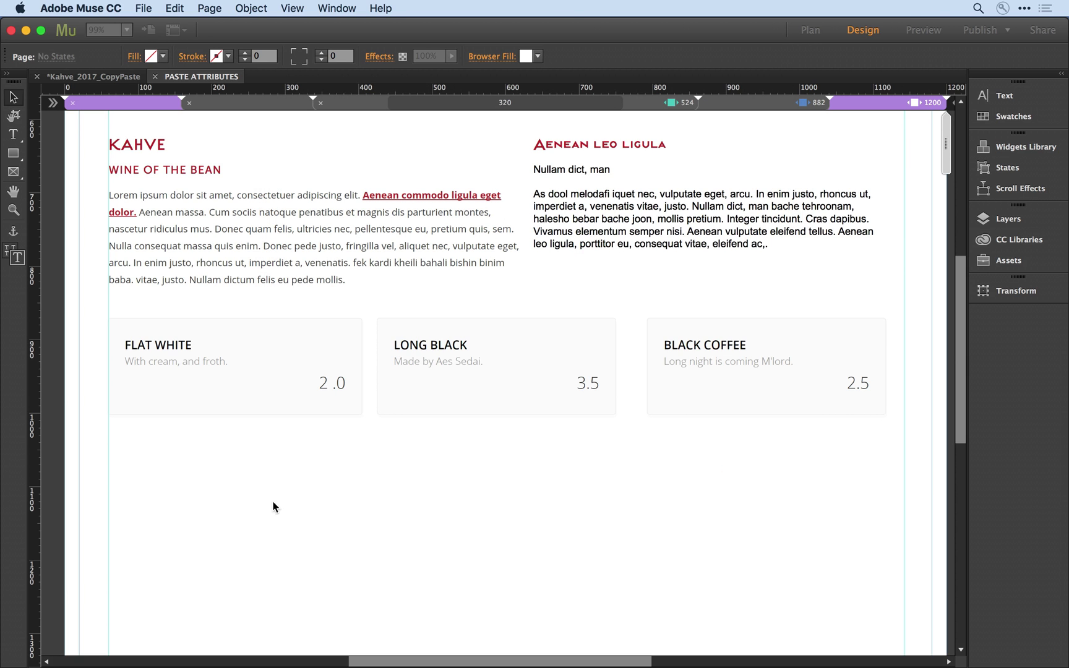
- Drag out four equal image frames in a row below the price cards
drag(108, 440, 293, 530)
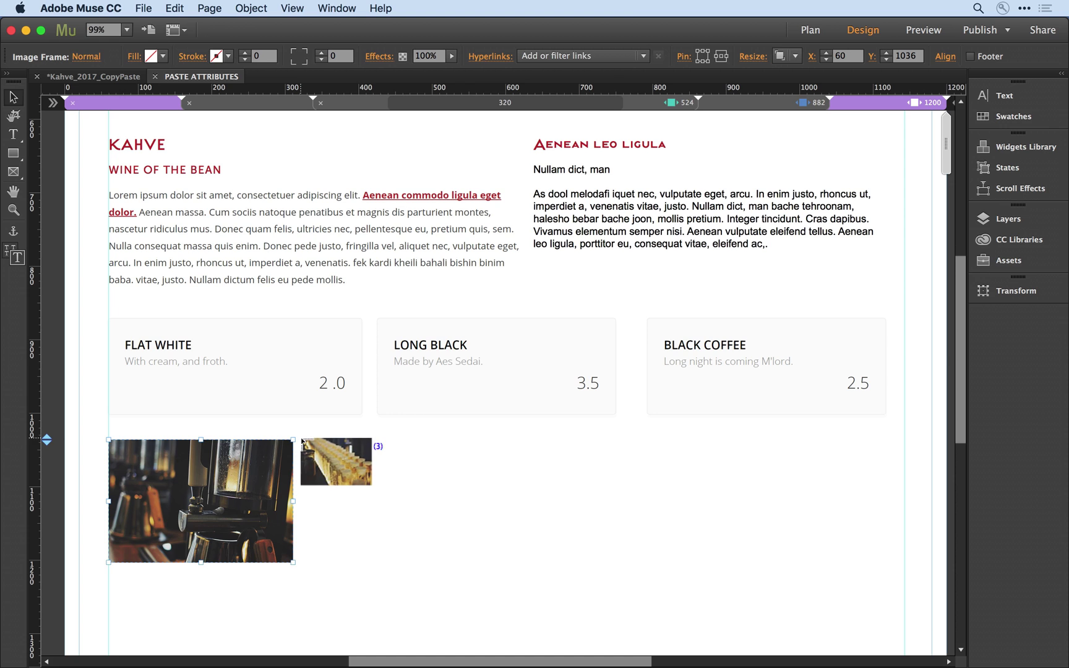
key(Escape)
drag(301, 440, 484, 563)
drag(493, 439, 678, 563)
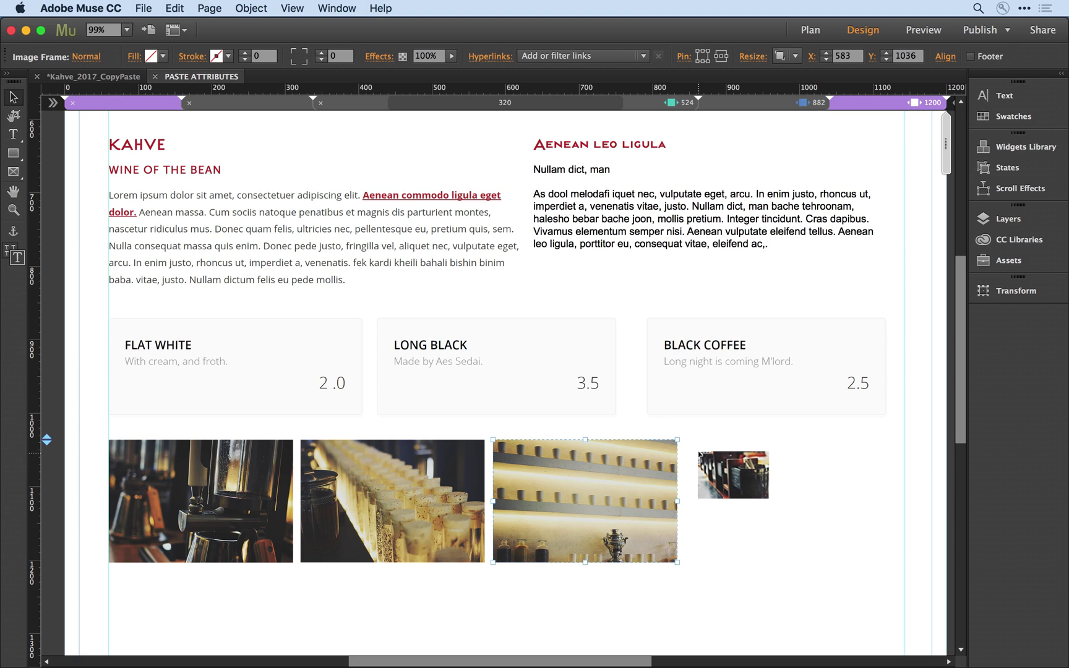
drag(687, 439, 870, 562)
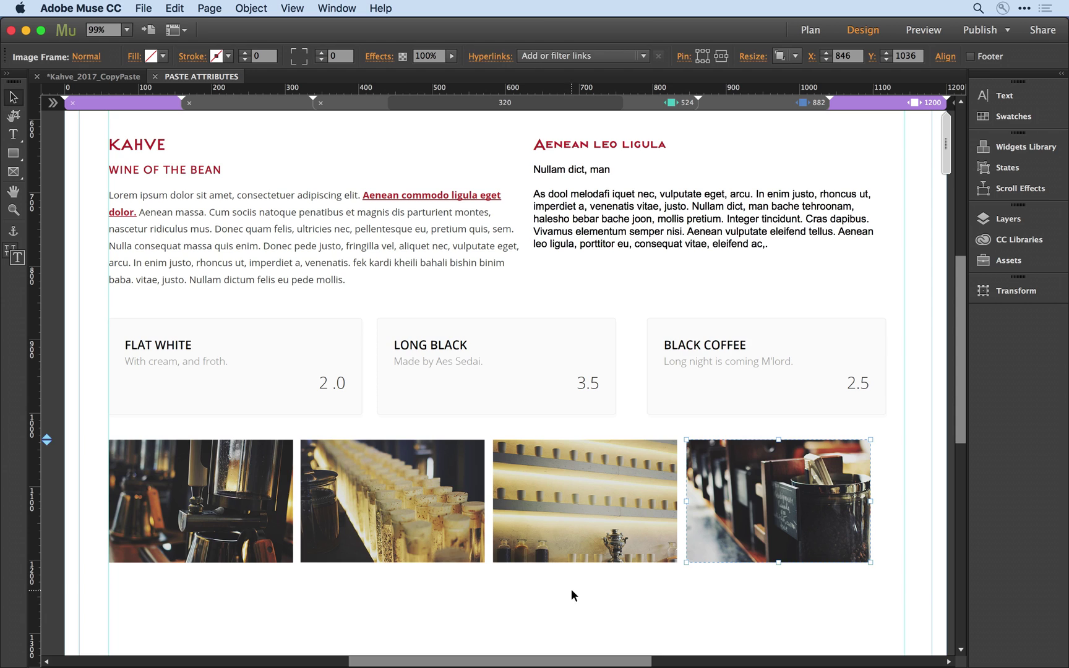
- Round only the first photo's bottom-right corner with a radius of 50
click(389, 624)
click(206, 502)
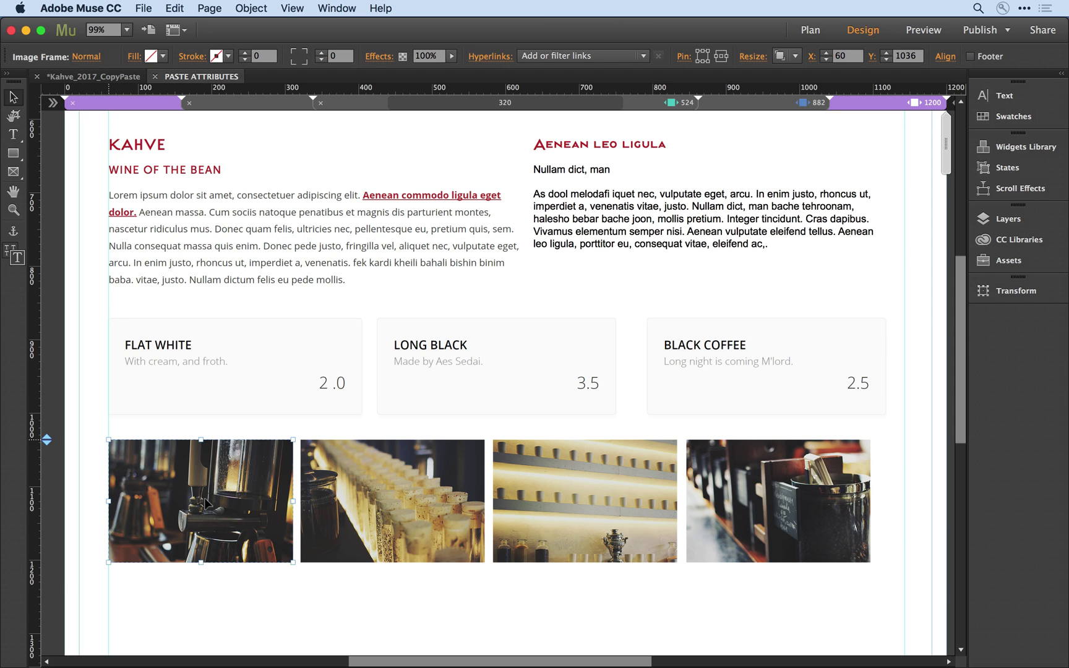
click(305, 63)
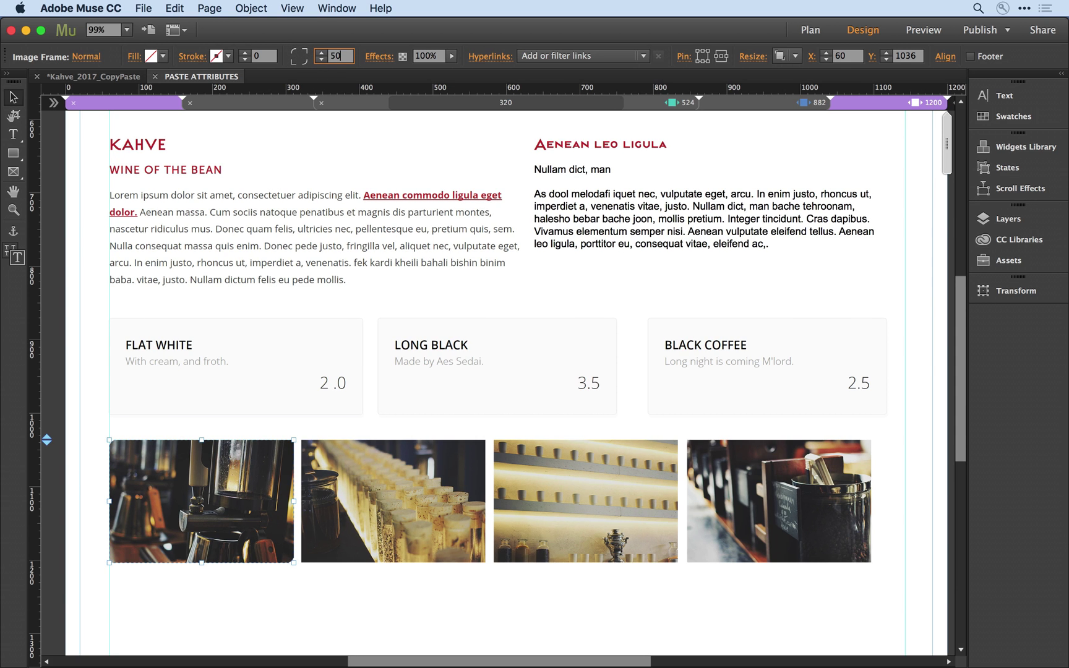
key(Tab)
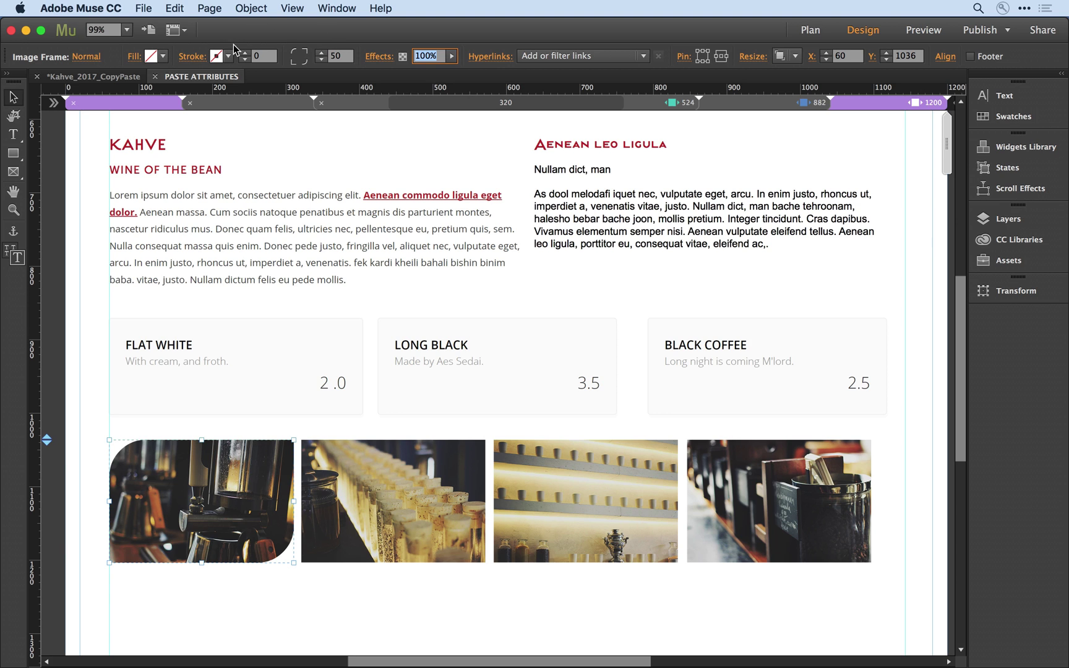
- Give the first photo a red stroke of weight 3
click(217, 56)
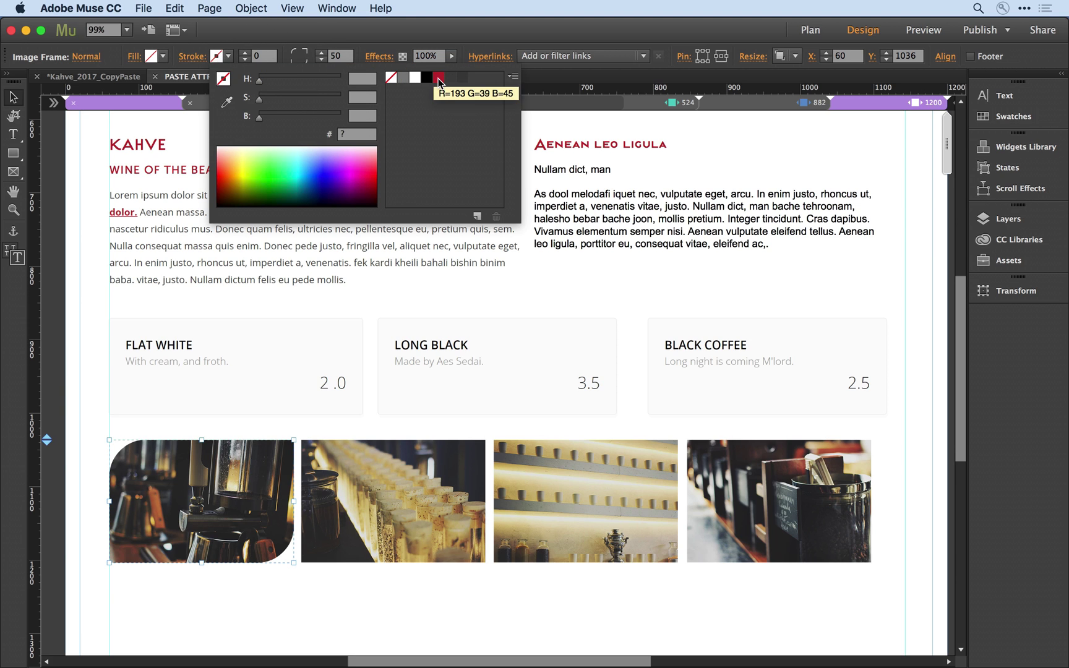
click(438, 77)
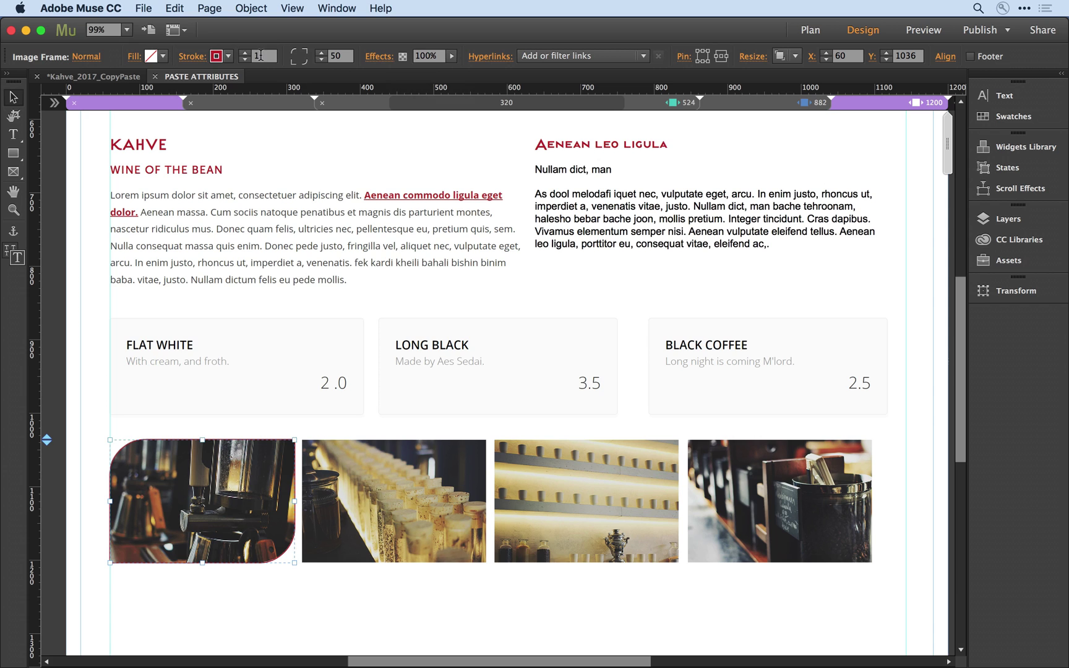
click(262, 56)
text(3)
key(Tab)
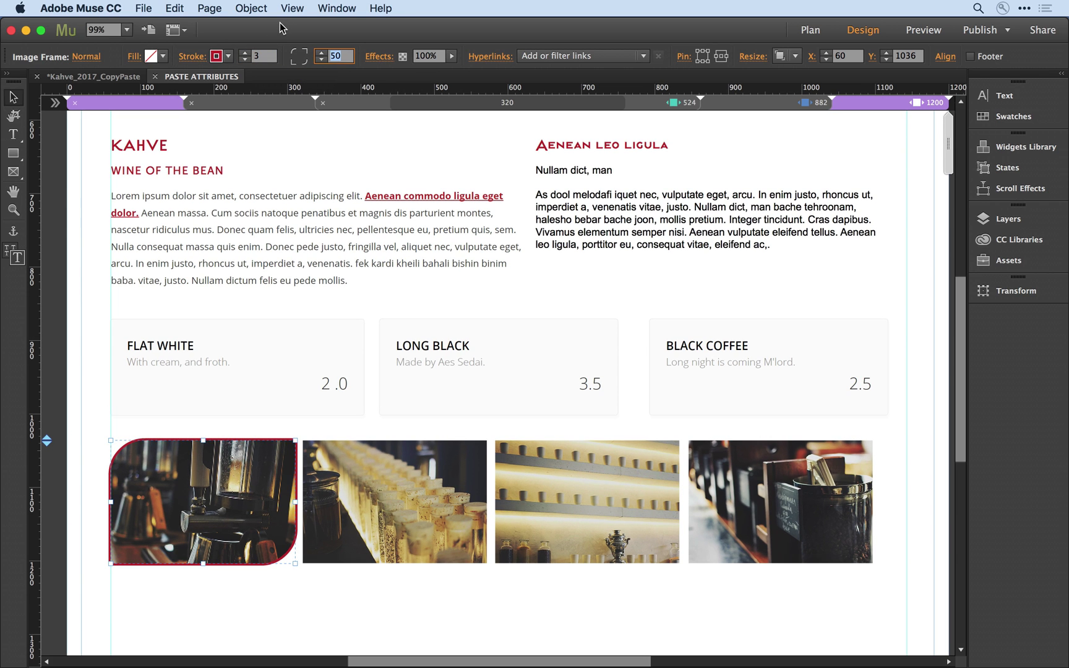
- Enable Shadow in Effects for the first photo, with distance 4 and opacity 30%
click(378, 58)
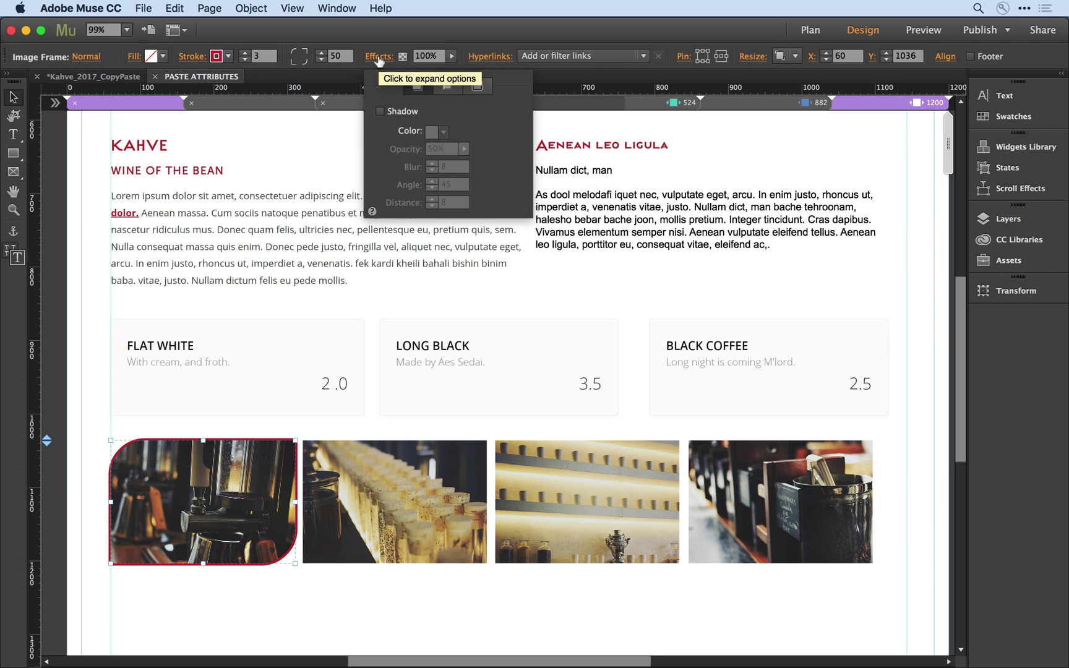
click(380, 111)
click(455, 203)
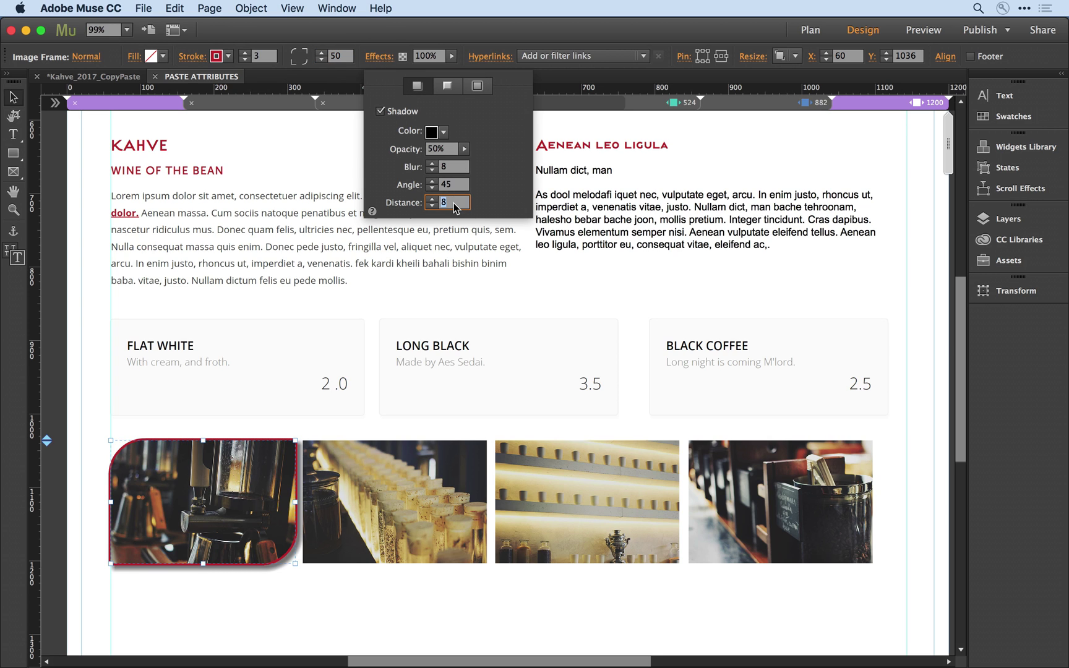
text(4)
key(Return)
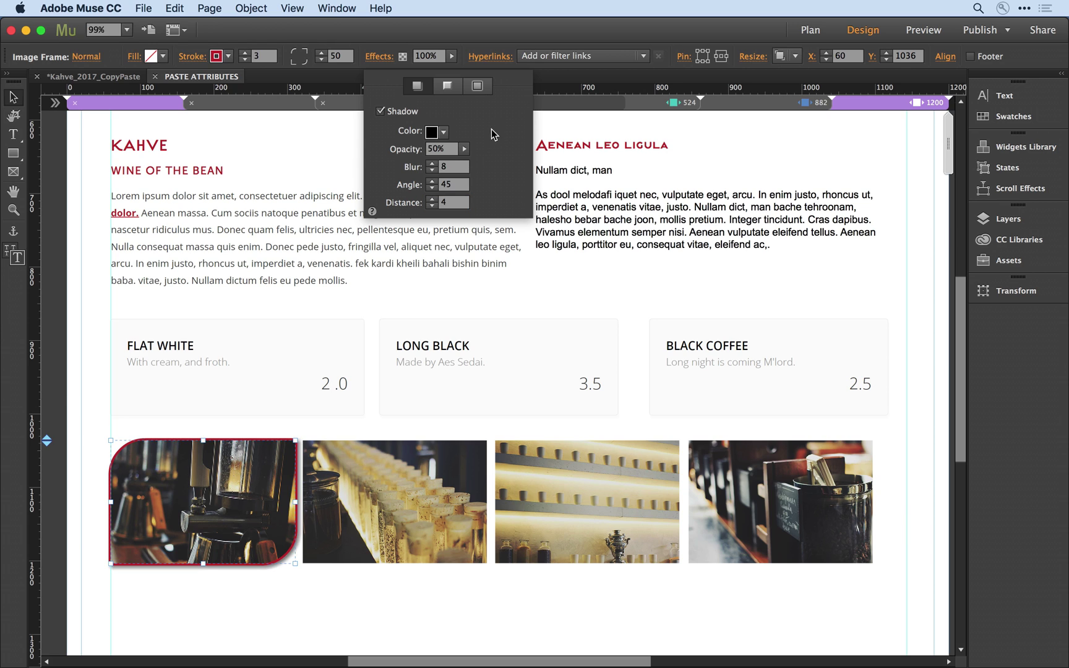
click(443, 149)
text(30)
key(Tab)
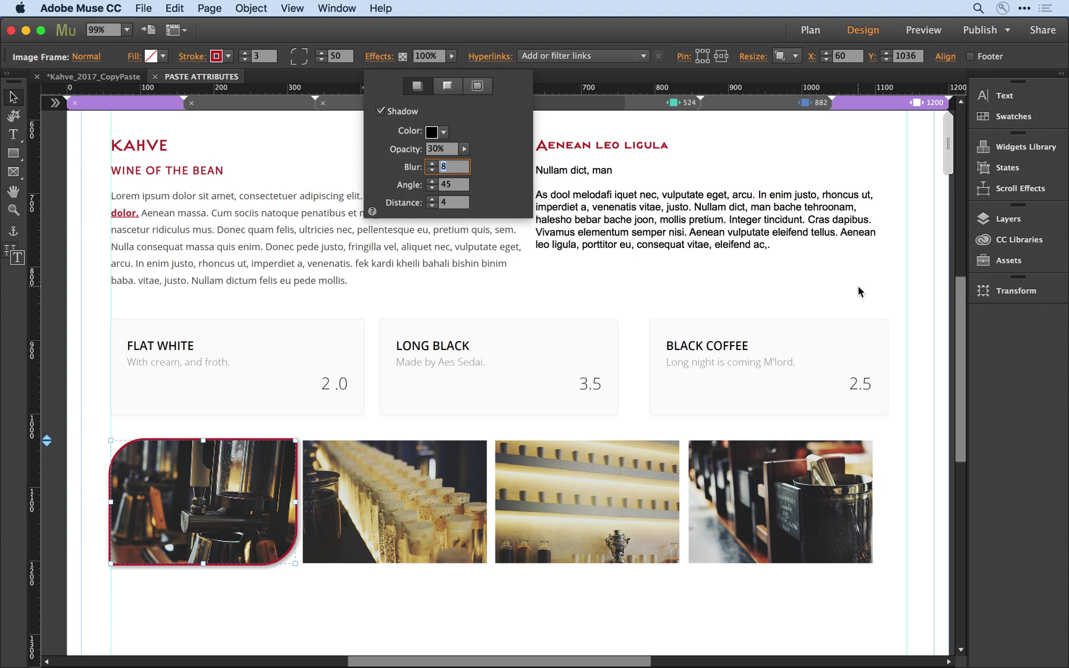
- Copy the first photo's attributes and paste them onto the second, third and fourth photos
click(87, 472)
right_click(170, 487)
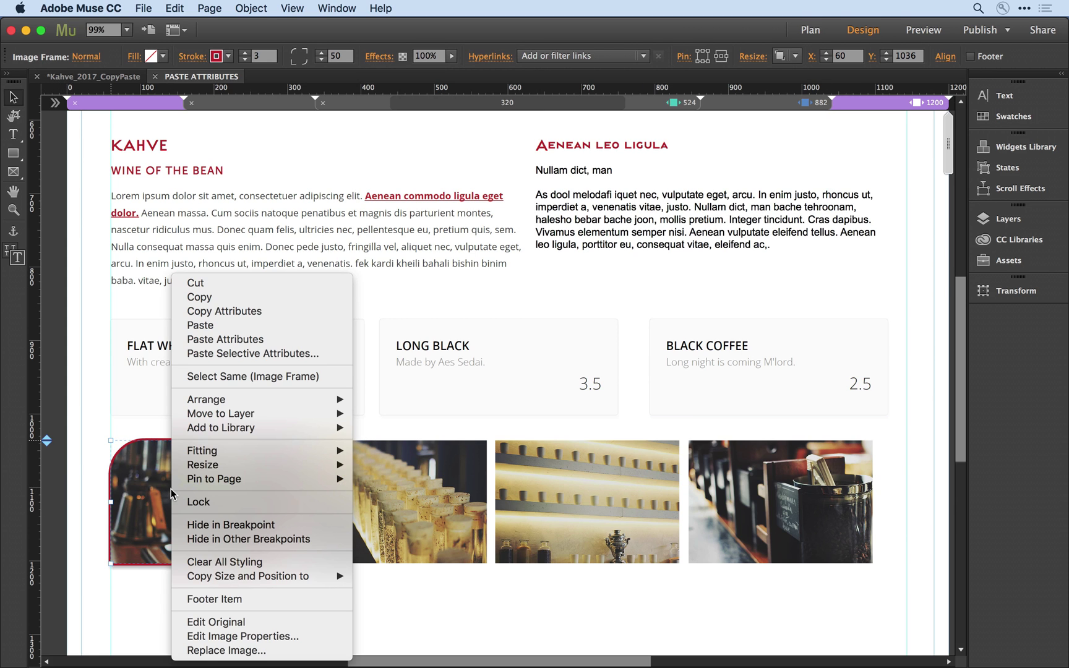
click(246, 311)
click(383, 468)
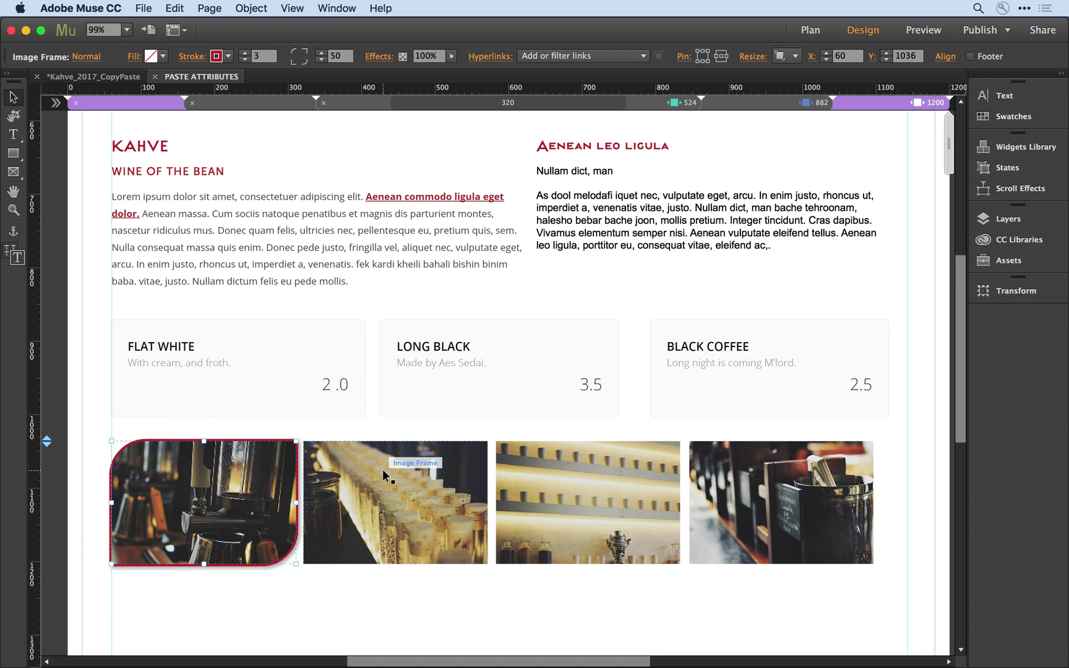
shift+click(565, 492)
shift+click(762, 477)
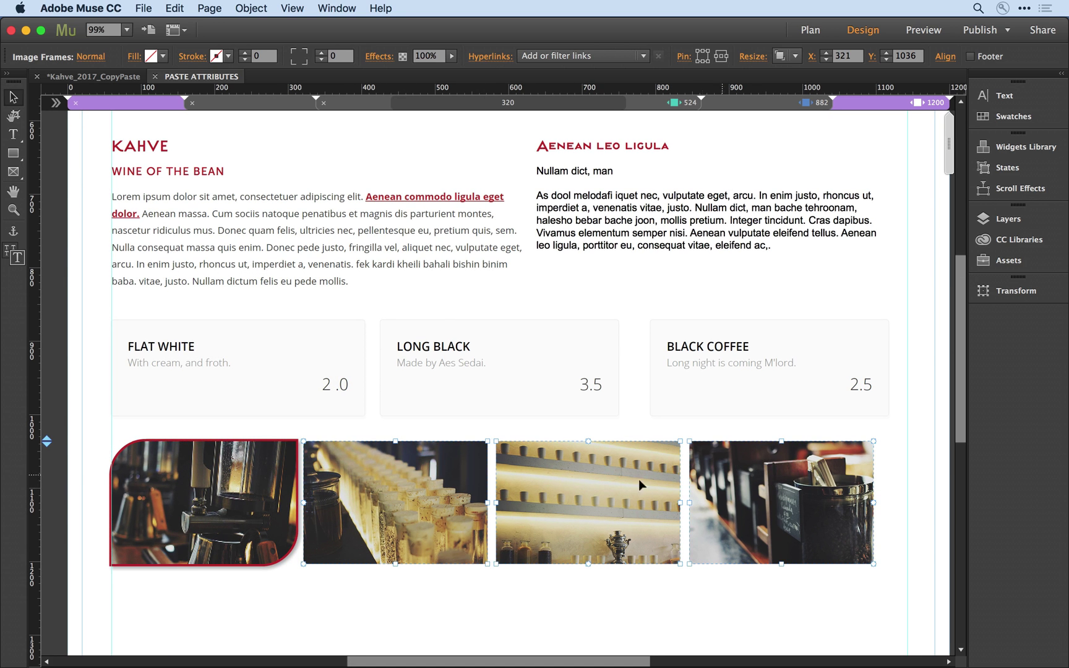
right_click(436, 483)
click(519, 326)
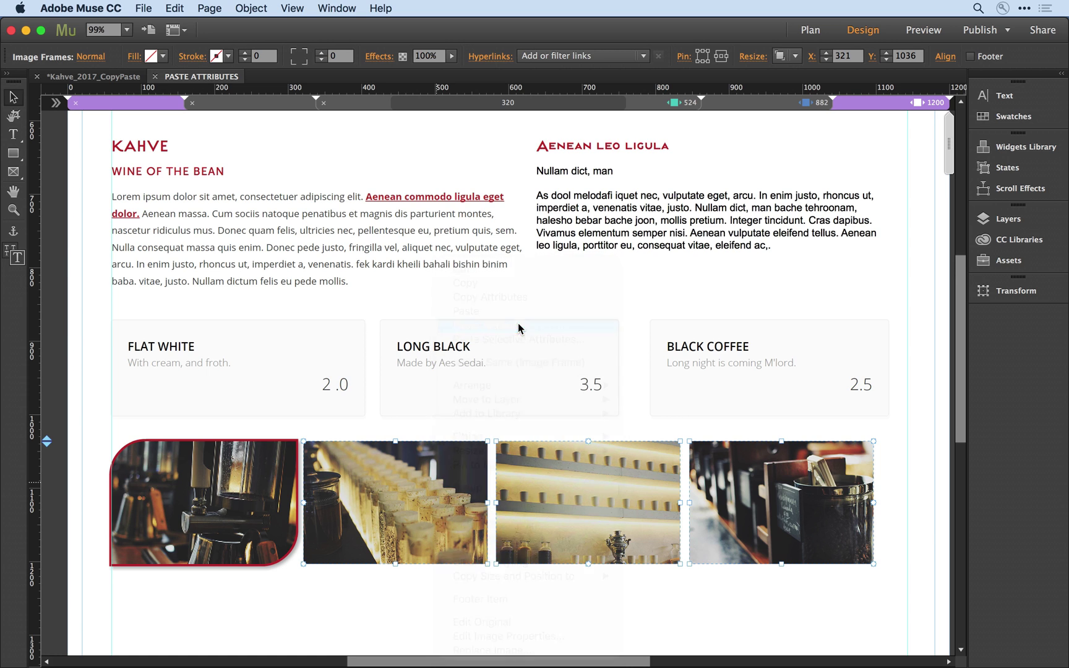
click(837, 290)
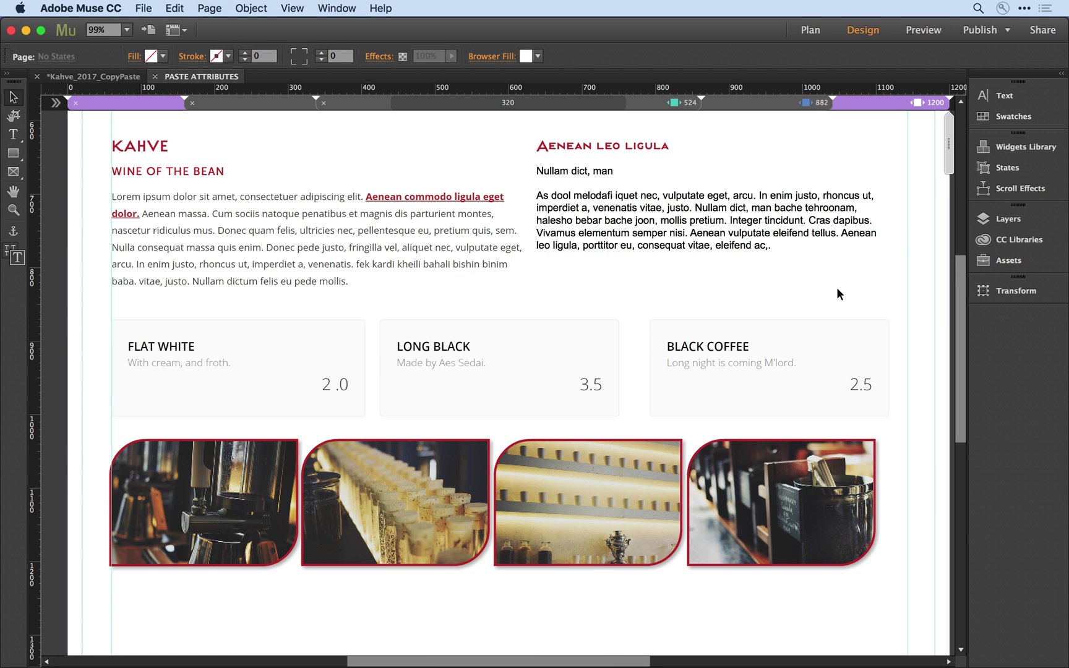